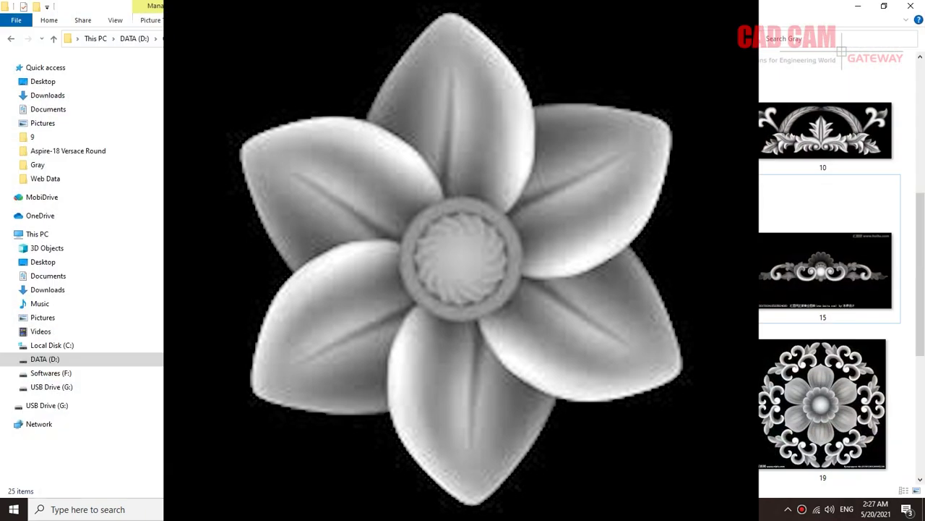
# Scroll through the grayscale relief image thumbnails in the Gray folder
pyautogui.scroll(1, 831, 289)
pyautogui.scroll(4, 831, 290)
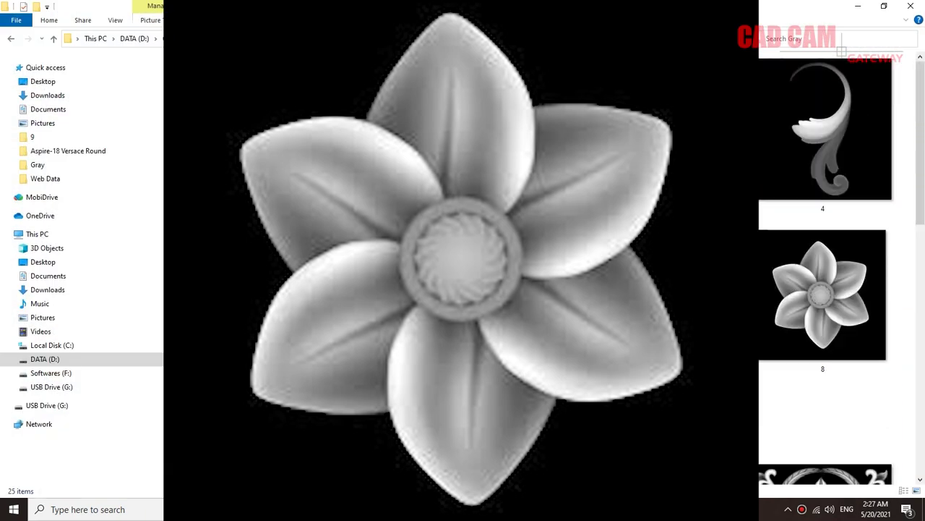
pyautogui.scroll(-4, 831, 267)
pyautogui.scroll(-3, 831, 267)
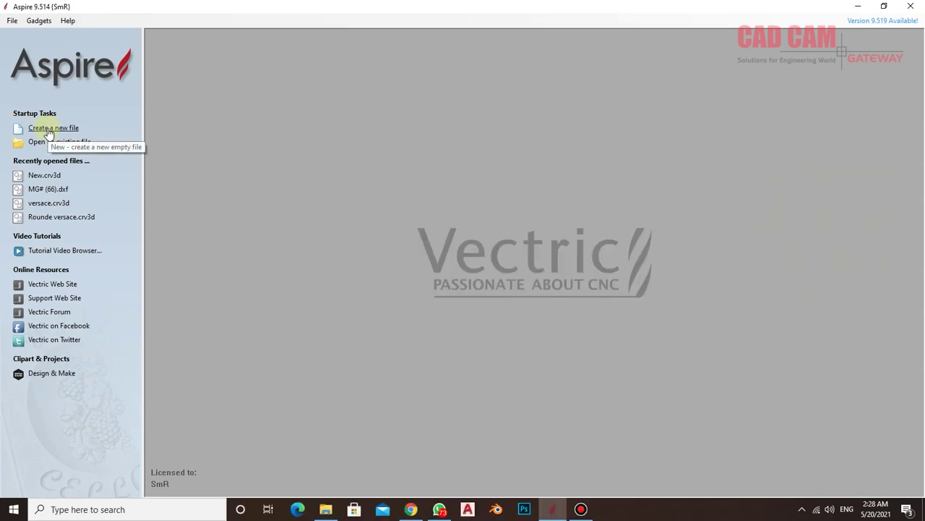
# Create a new job in inches sized 60 × 4 × 0.75
pyautogui.click(48, 131)
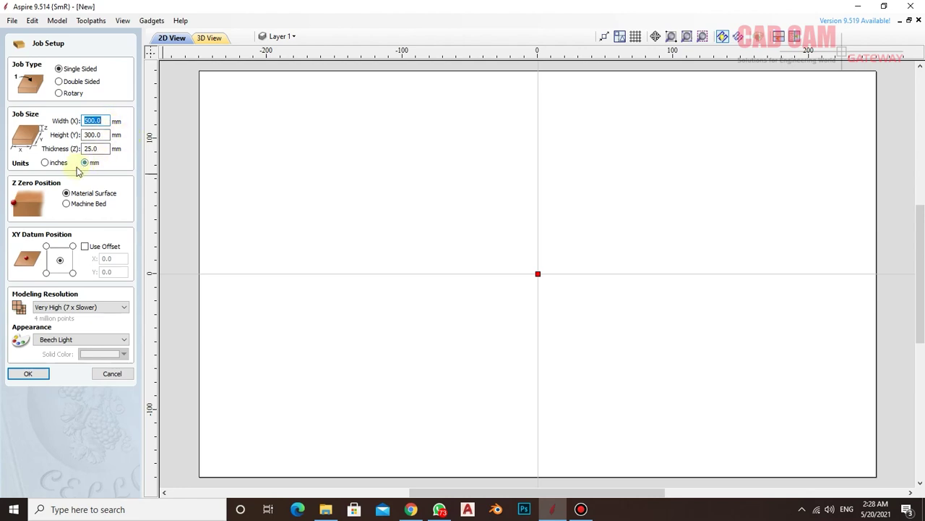
pyautogui.click(44, 162)
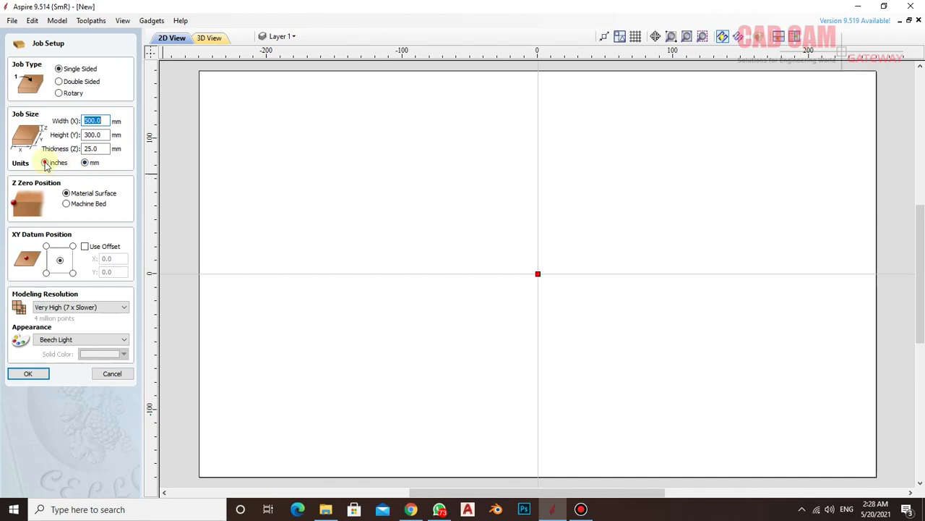
pyautogui.click(105, 121)
pyautogui.doubleClick(105, 121)
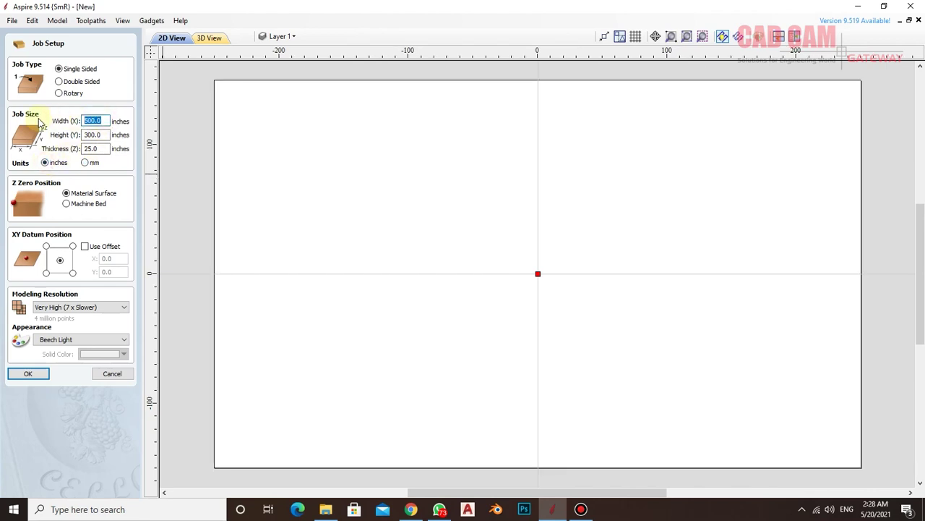
pyautogui.write('5')
pyautogui.write('0')
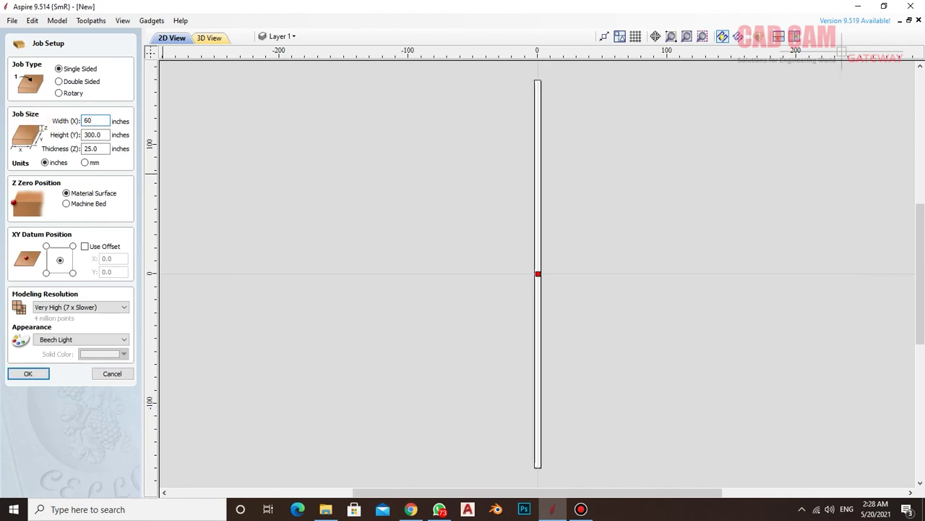
pyautogui.press('Tab')
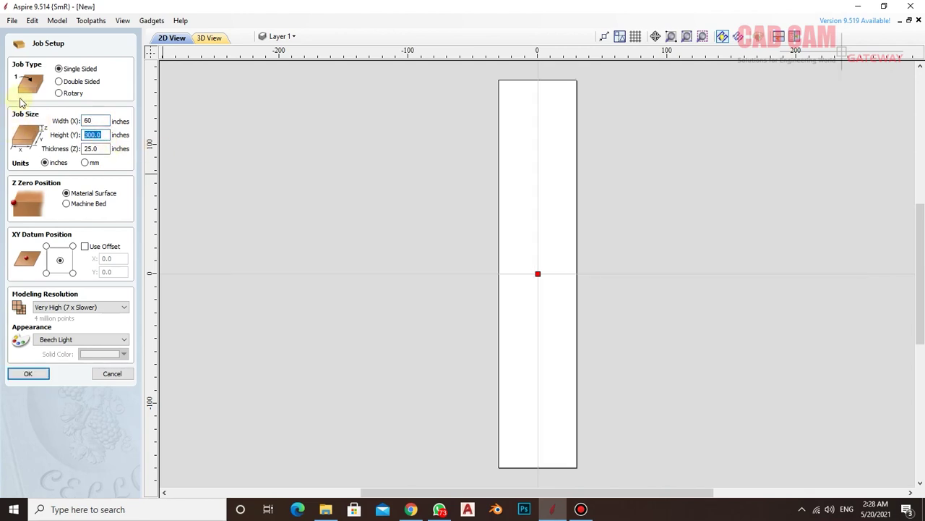
pyautogui.write('4')
pyautogui.press('Tab')
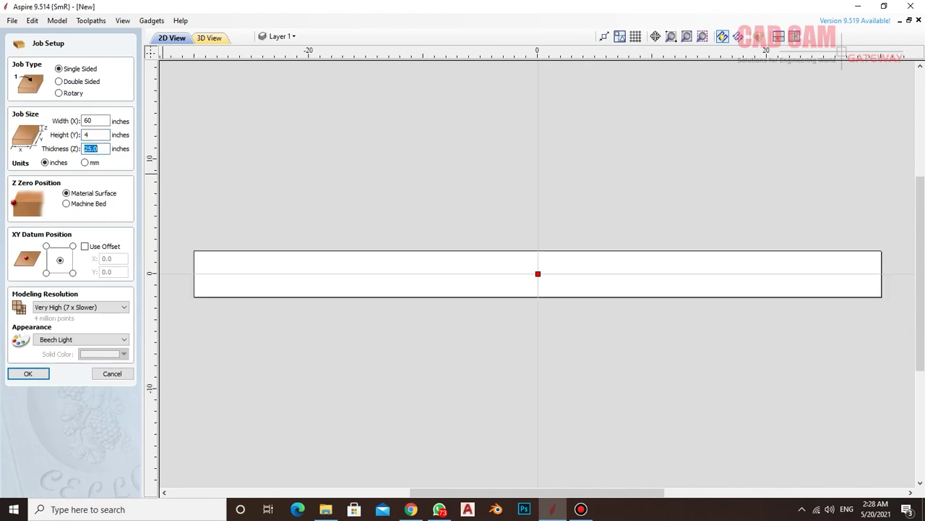
pyautogui.write('.75')
# Keep Very High modeling resolution, choose the Cherry Dark appearance, and confirm the job setup
pyautogui.click(106, 308)
pyautogui.click(105, 308)
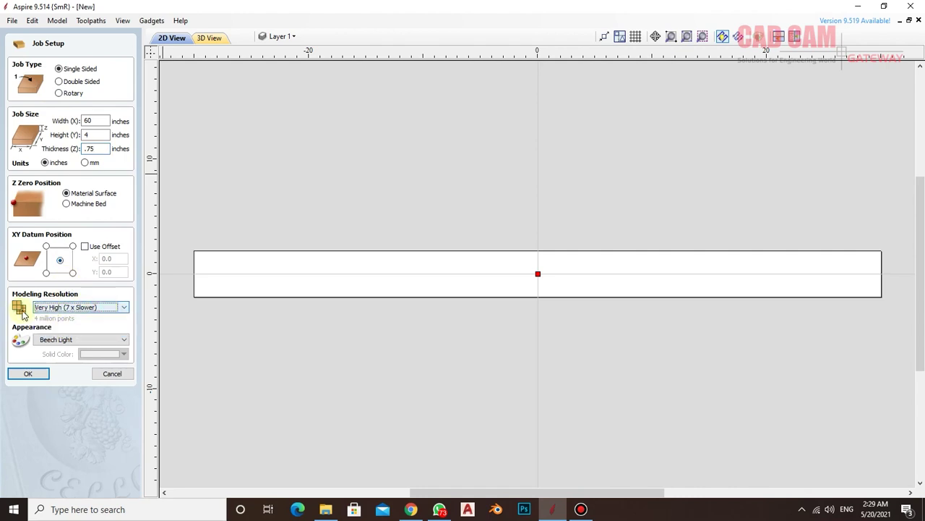
pyautogui.click(105, 339)
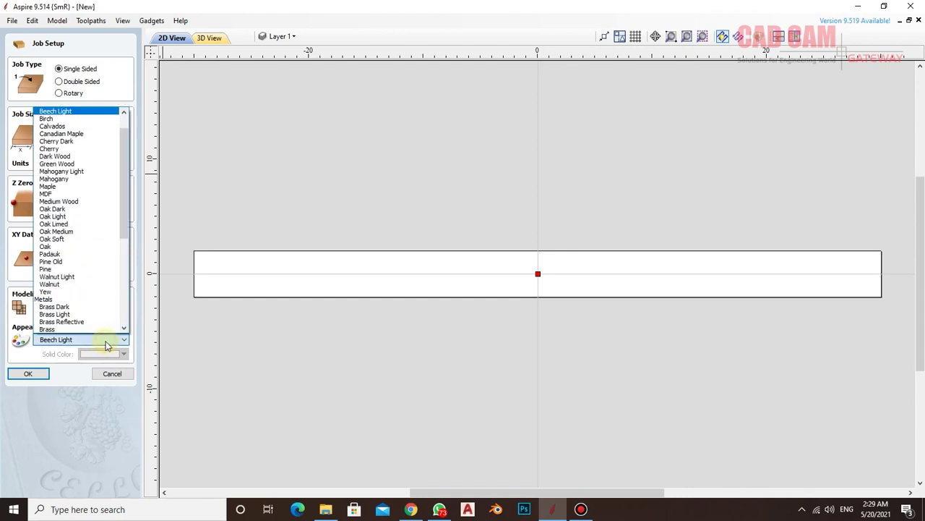
pyautogui.click(87, 141)
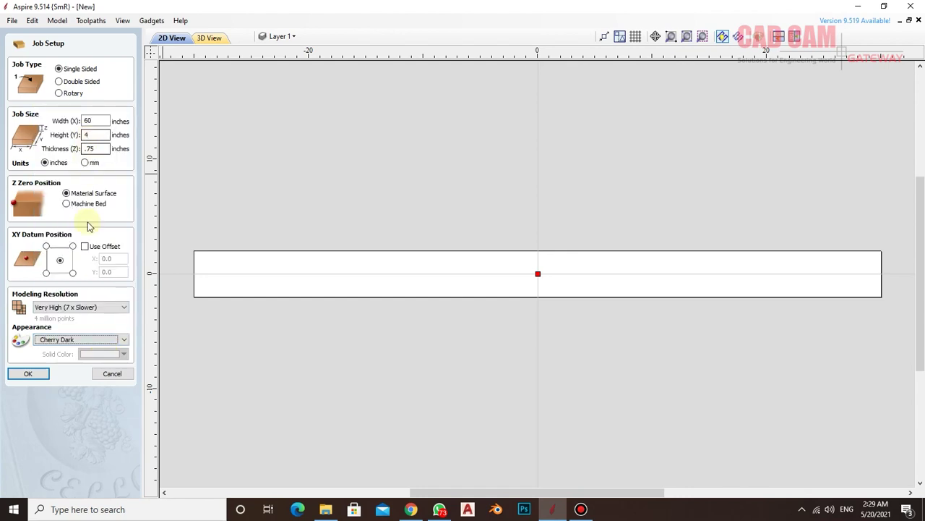
pyautogui.click(29, 374)
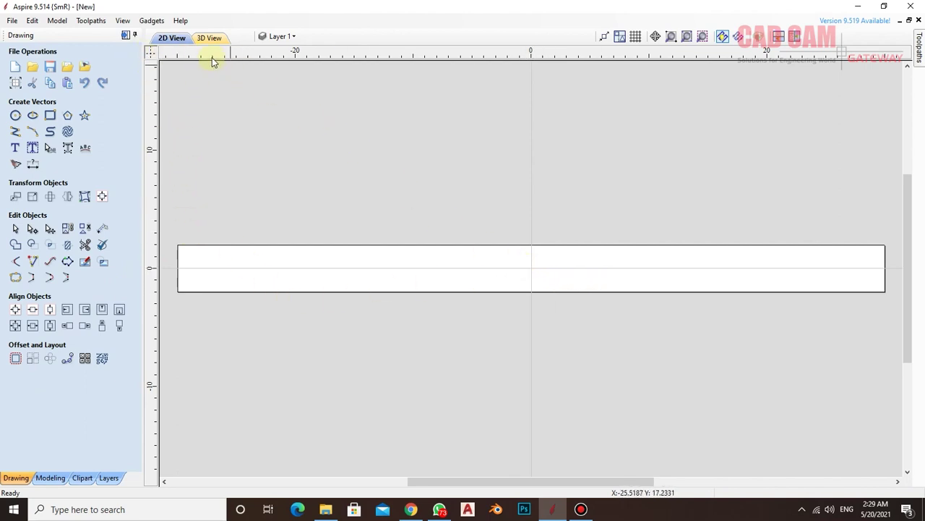
# Import image 1 from the Gray folder using Create Component from Bitmap
pyautogui.click(55, 21)
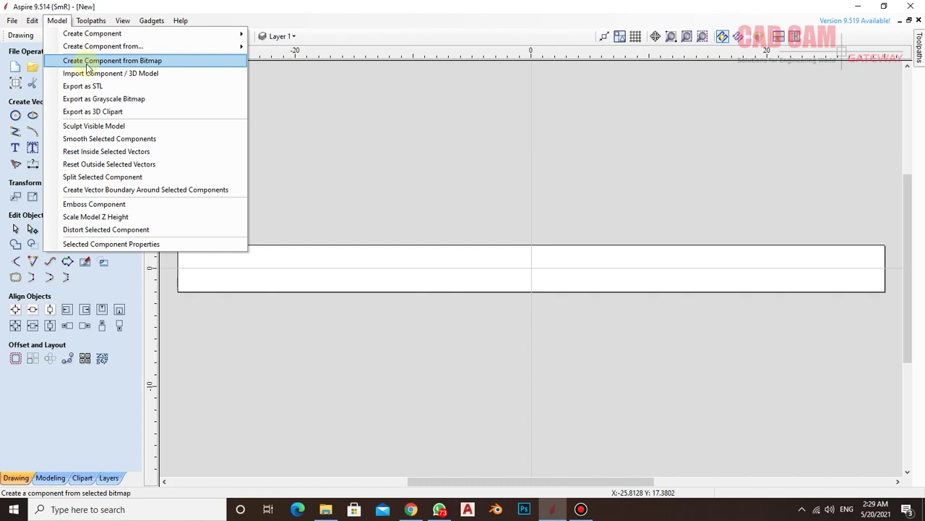
pyautogui.click(168, 63)
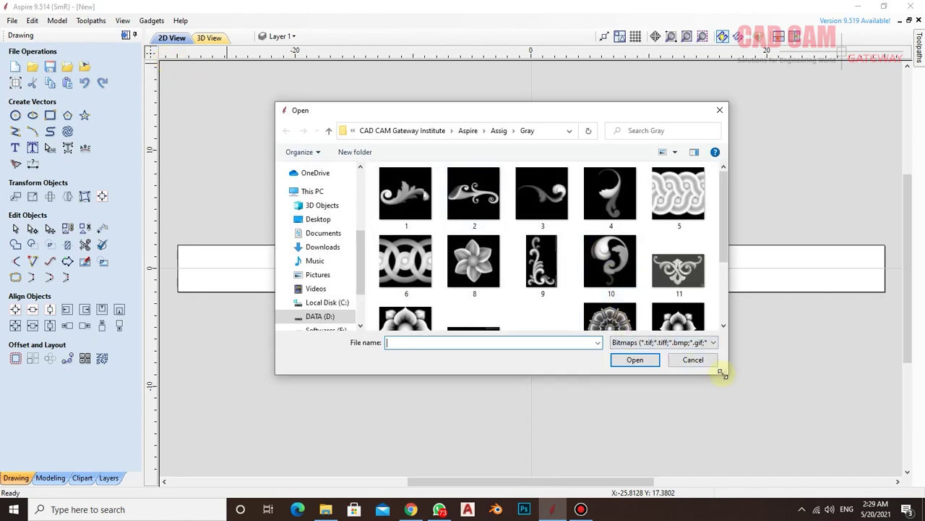
pyautogui.moveTo(726, 372)
pyautogui.mouseDown()
pyautogui.moveTo(766, 403)
pyautogui.moveTo(803, 481)
pyautogui.mouseUp()
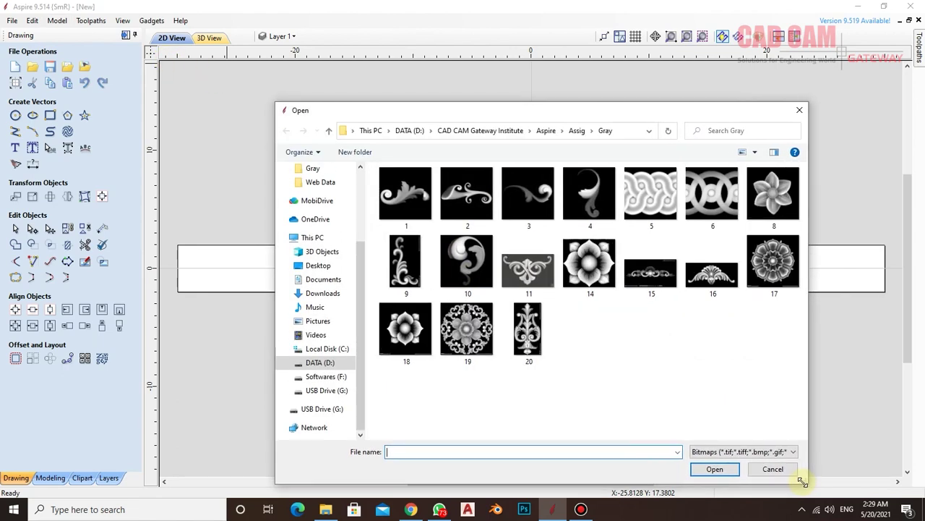
pyautogui.moveTo(591, 112); pyautogui.dragTo(471, 69)
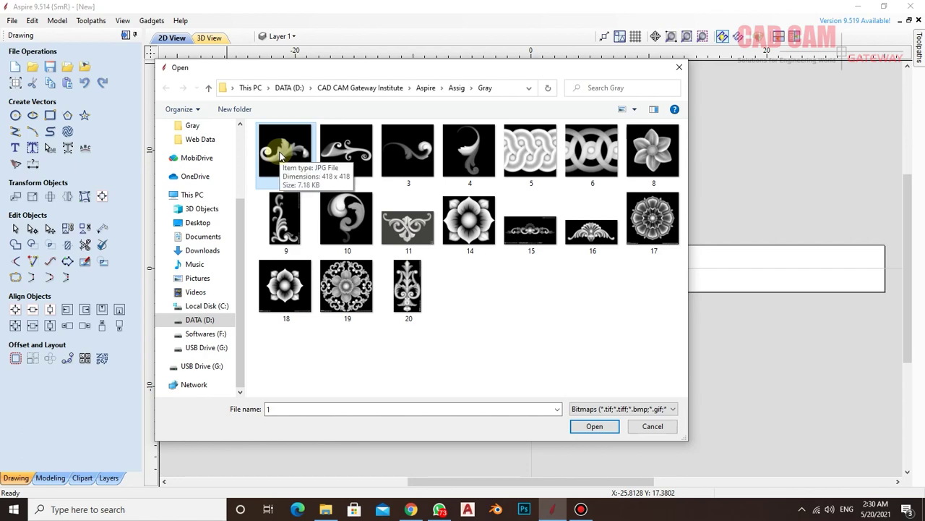
pyautogui.doubleClick(282, 155)
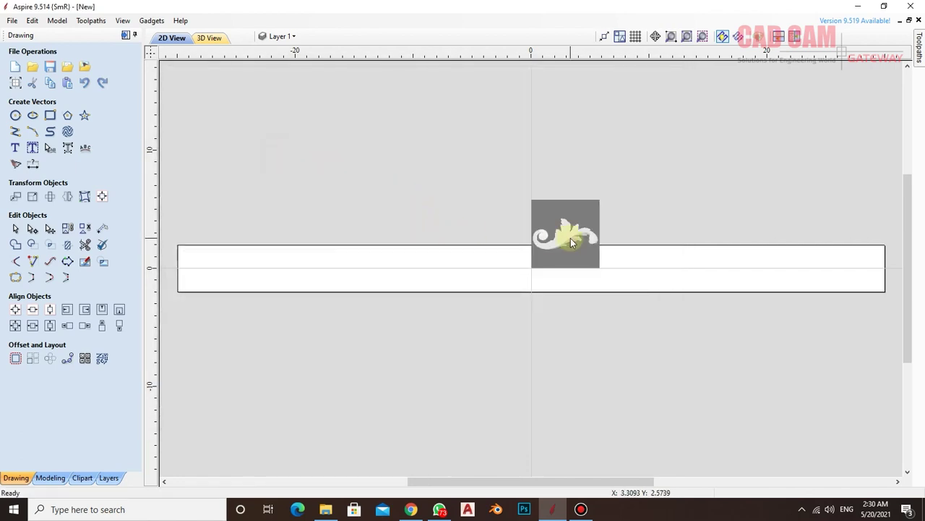
# Move the scroll image down onto the board and zoom in on it
pyautogui.click(67, 228)
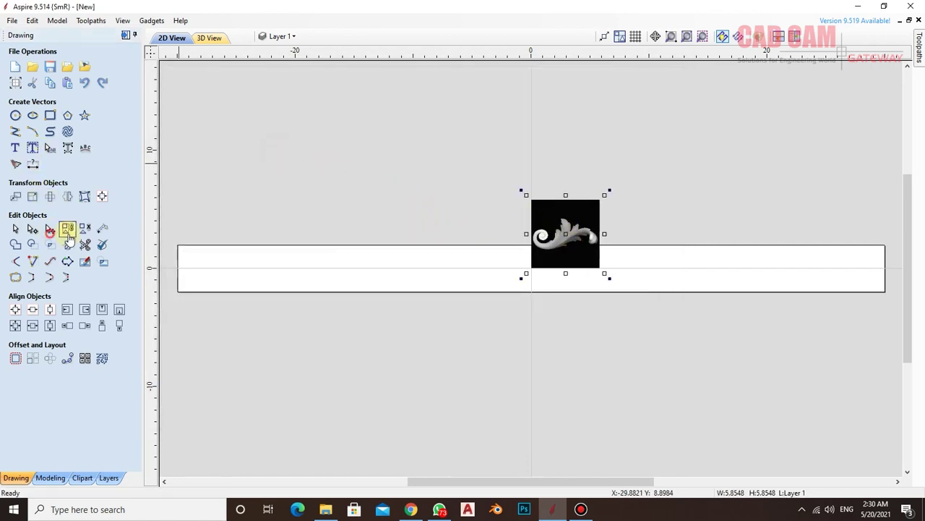
pyautogui.moveTo(551, 241); pyautogui.dragTo(580, 266)
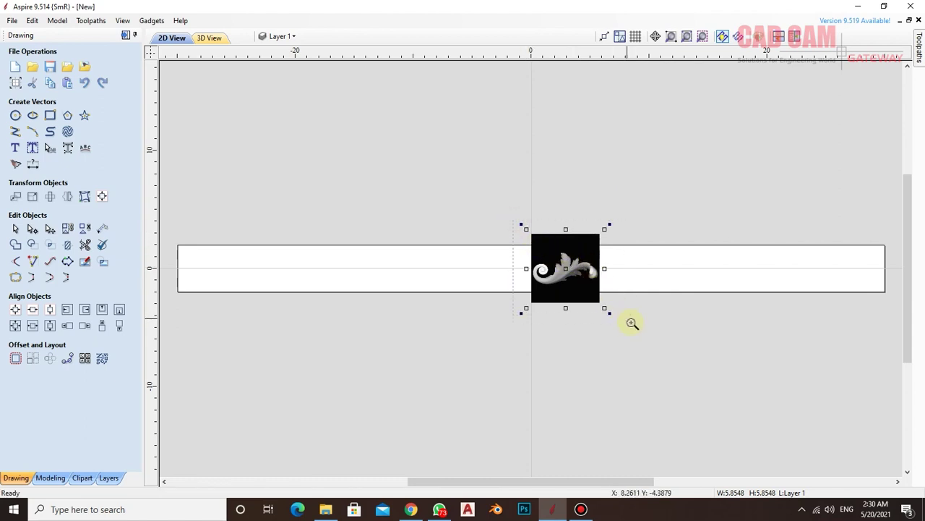
pyautogui.moveTo(511, 218); pyautogui.dragTo(632, 325)
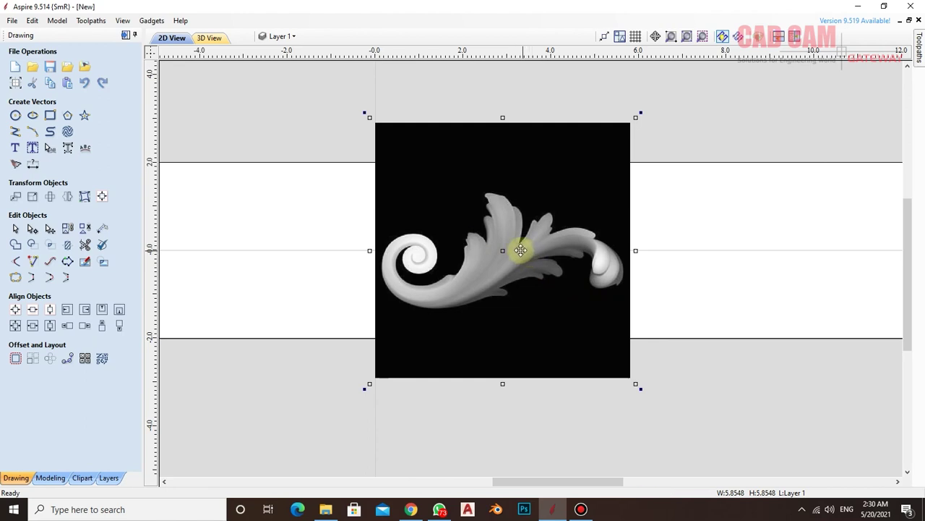
pyautogui.scroll(-5, 532, 329)
pyautogui.scroll(1, 516, 268)
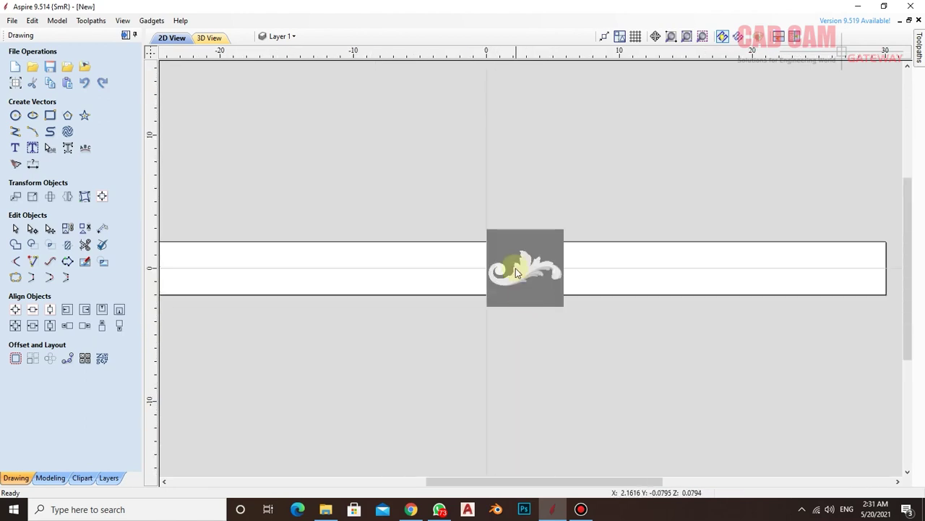
pyautogui.scroll(2, 516, 269)
pyautogui.scroll(2, 517, 275)
# Shrink the scroll from 5.85 to about 4.62 inches square and shift it left
pyautogui.click(557, 305)
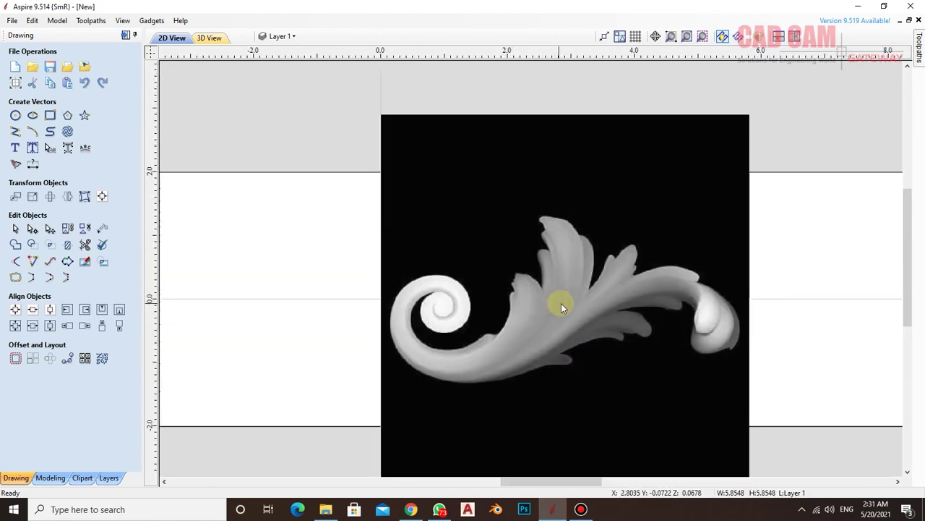
pyautogui.click(713, 186)
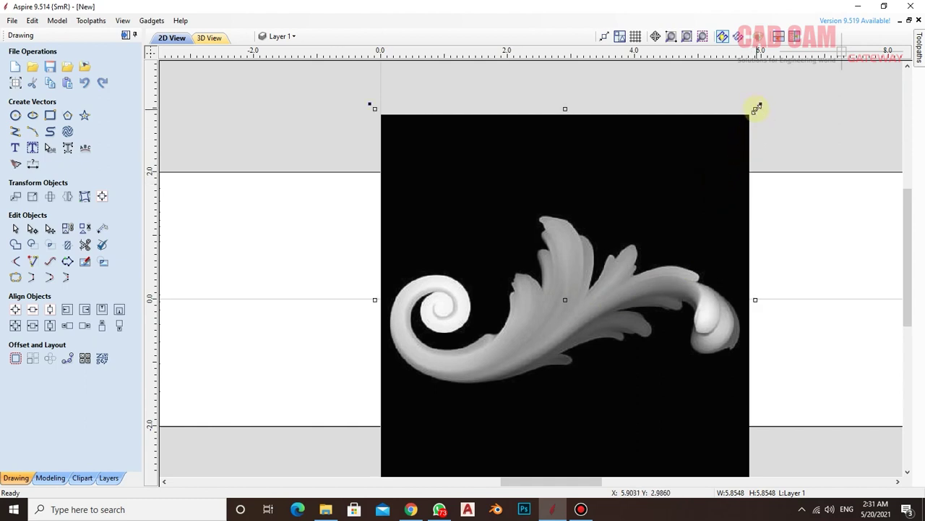
pyautogui.moveTo(757, 108); pyautogui.dragTo(744, 126)
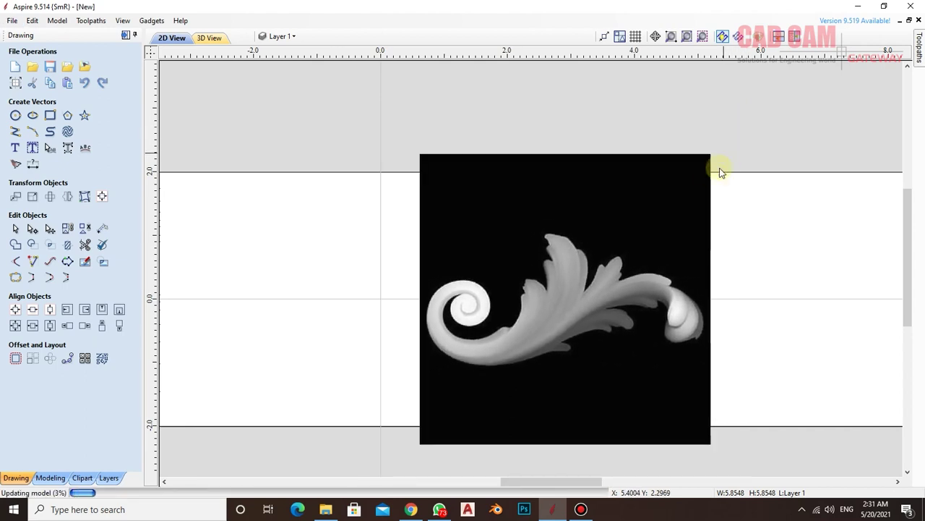
pyautogui.click(687, 208)
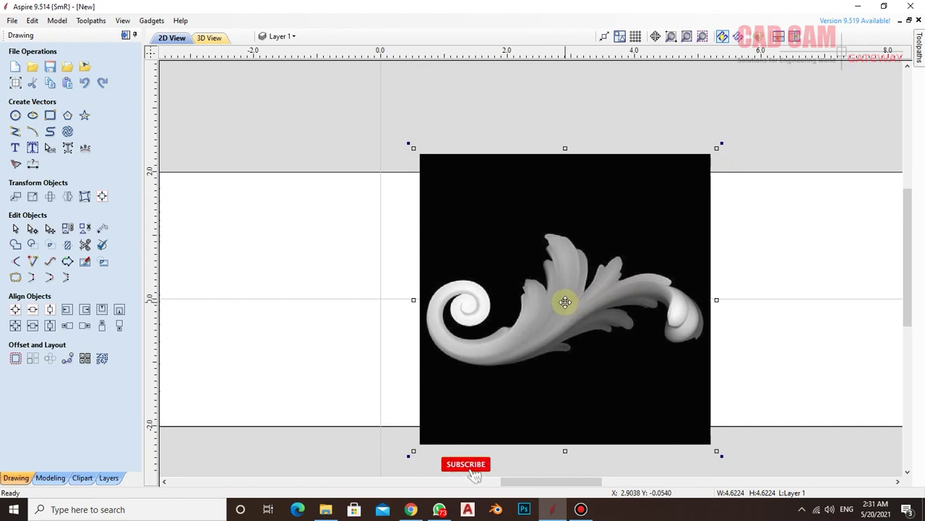
pyautogui.moveTo(570, 303); pyautogui.dragTo(525, 296)
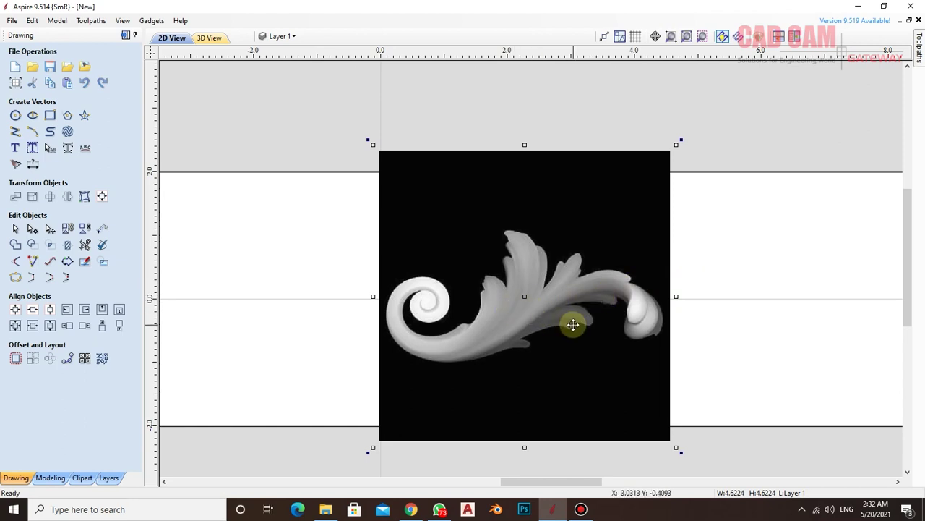
# Switch to the 3D view, zoom in, and nudge the scroll relief up slightly
pyautogui.click(208, 39)
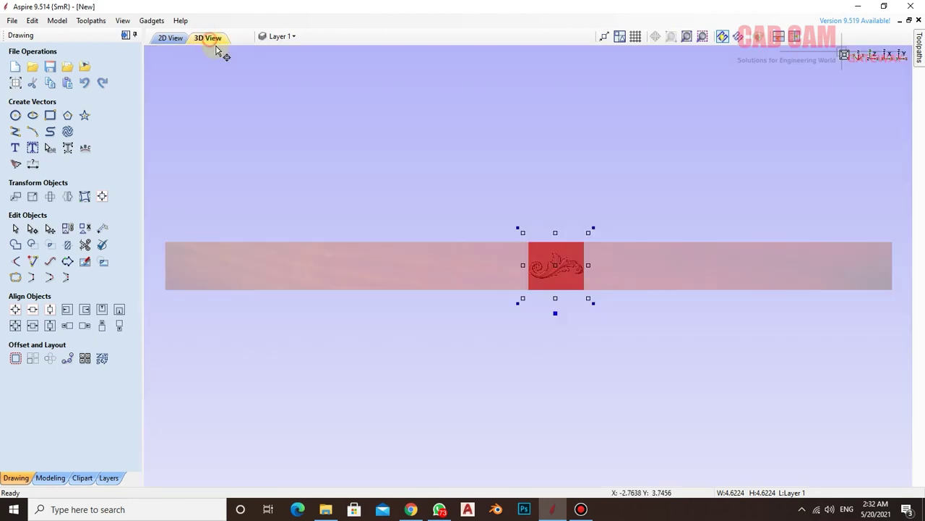
pyautogui.scroll(1, 571, 267)
pyautogui.scroll(3, 568, 266)
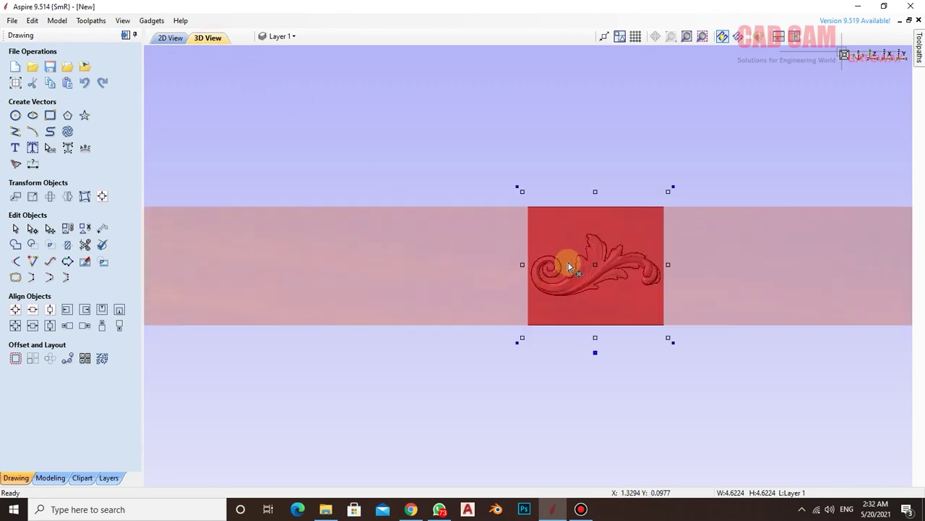
pyautogui.scroll(4, 568, 266)
pyautogui.scroll(-3, 510, 272)
pyautogui.scroll(2, 636, 278)
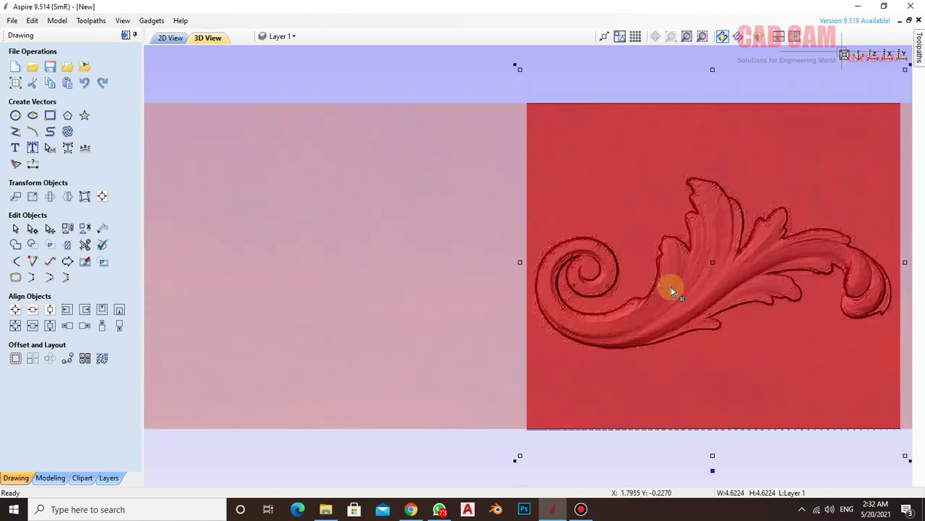
pyautogui.moveTo(671, 291); pyautogui.dragTo(659, 222)
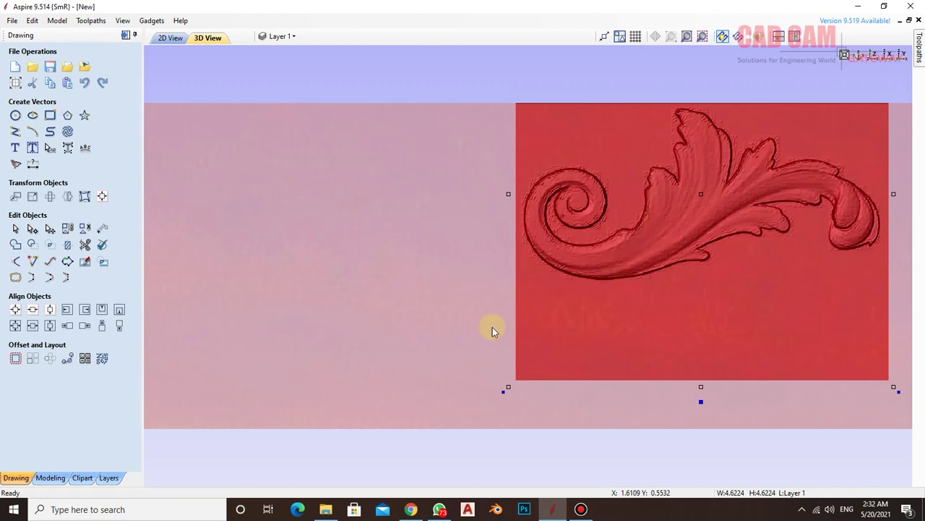
# Orbit to a low angle centred on the relief and show the Modeling component list
pyautogui.click(492, 331)
pyautogui.moveTo(485, 318)
pyautogui.mouseDown()
pyautogui.moveTo(449, 114)
pyautogui.moveTo(432, 132)
pyautogui.moveTo(862, 289)
pyautogui.mouseUp()
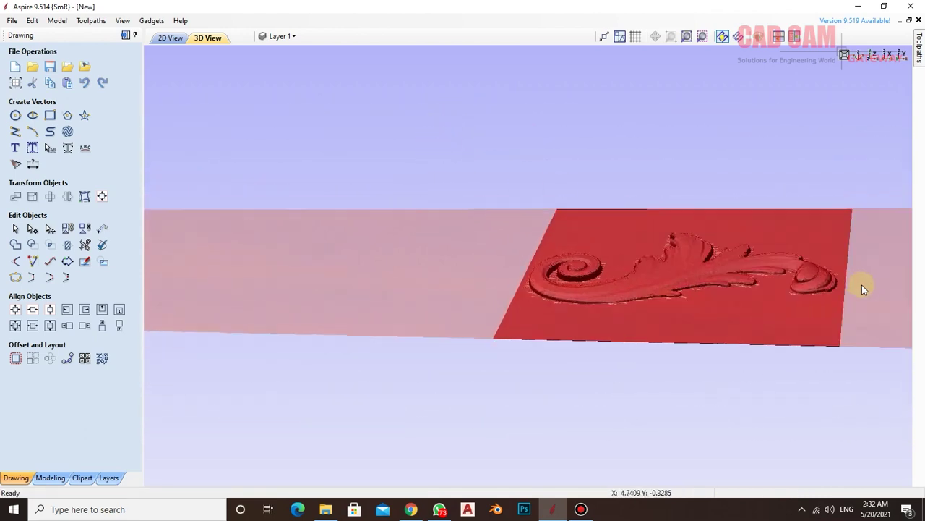
pyautogui.scroll(3, 736, 275)
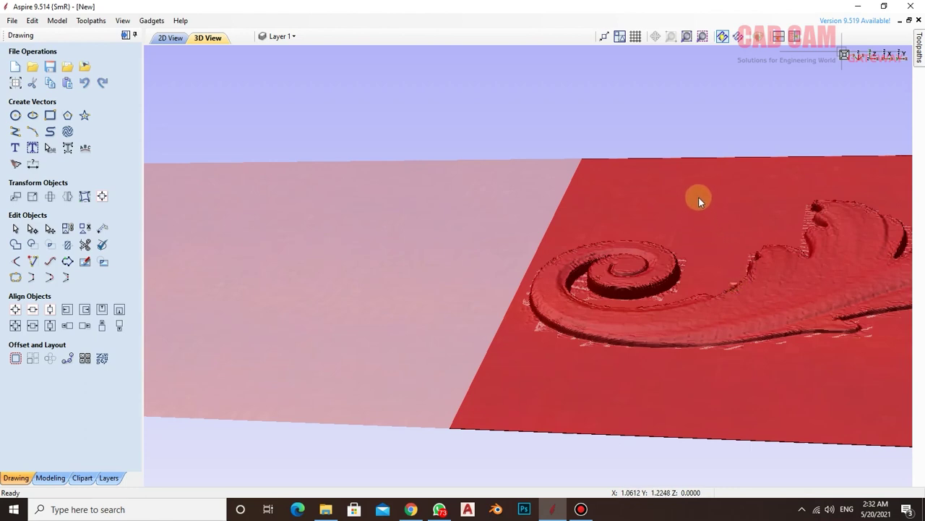
pyautogui.moveTo(698, 201)
pyautogui.mouseDown()
pyautogui.moveTo(407, 190)
pyautogui.moveTo(412, 196)
pyautogui.mouseUp()
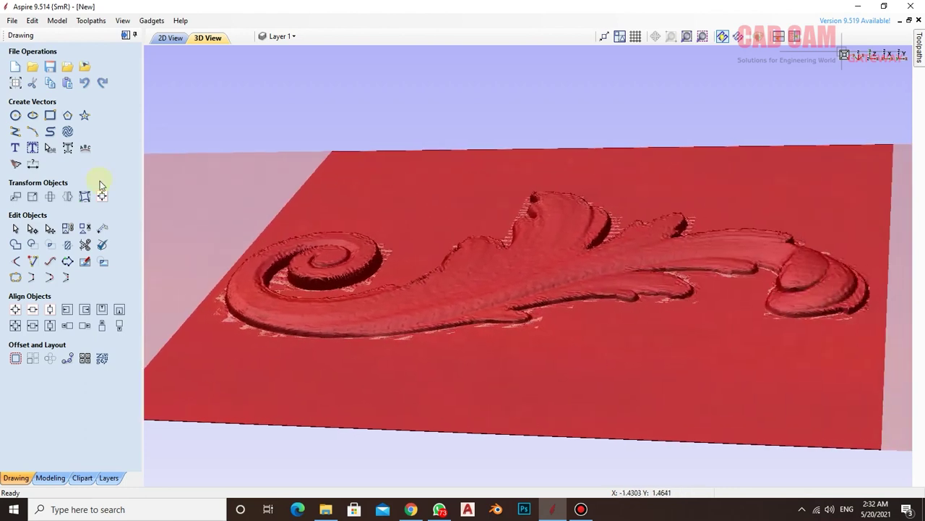
pyautogui.click(58, 479)
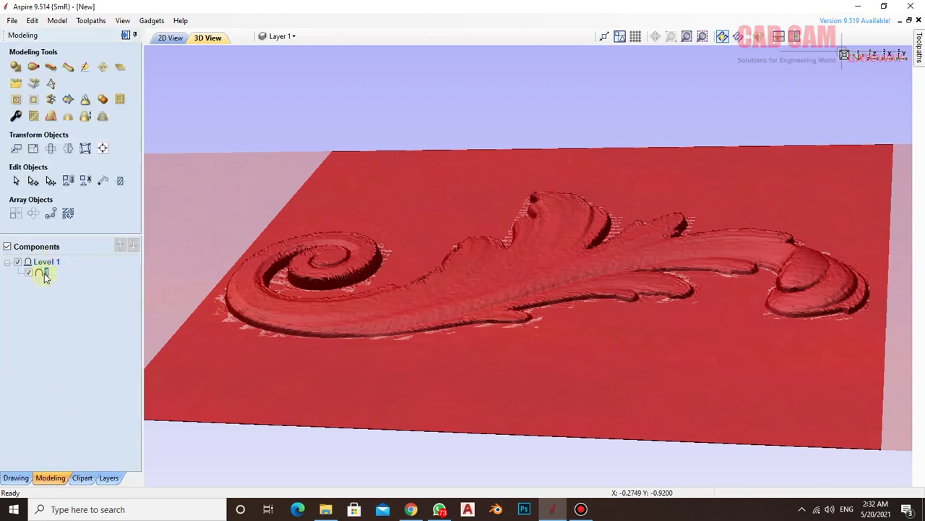
pyautogui.moveTo(42, 272)
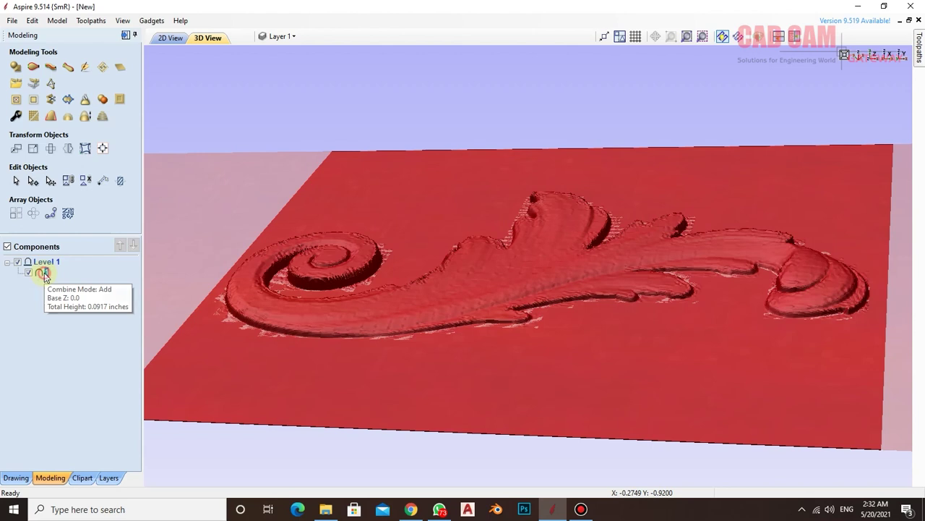
# Change the scroll component's shape height from 0.0917 to 0.25 inches
pyautogui.doubleClick(43, 274)
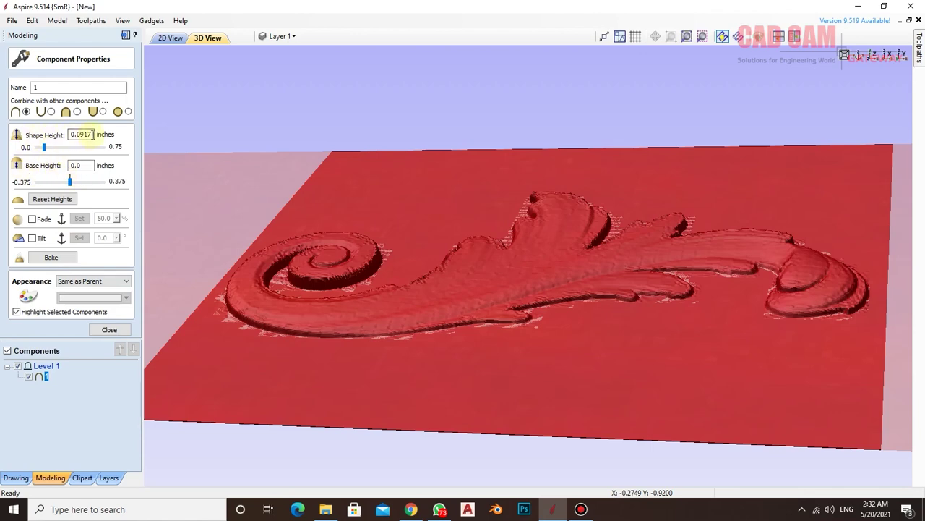
pyautogui.moveTo(94, 135); pyautogui.dragTo(43, 137)
pyautogui.write('.25')
pyautogui.press('Return')
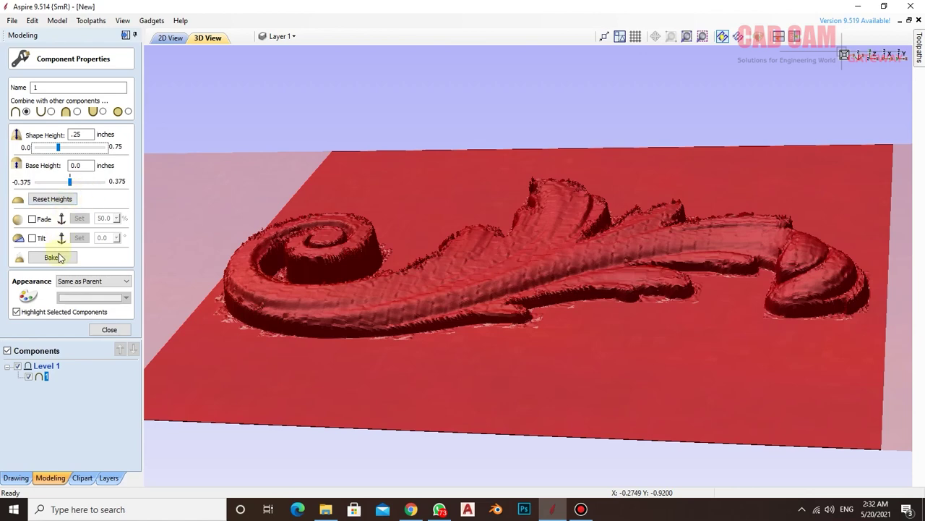
pyautogui.click(109, 331)
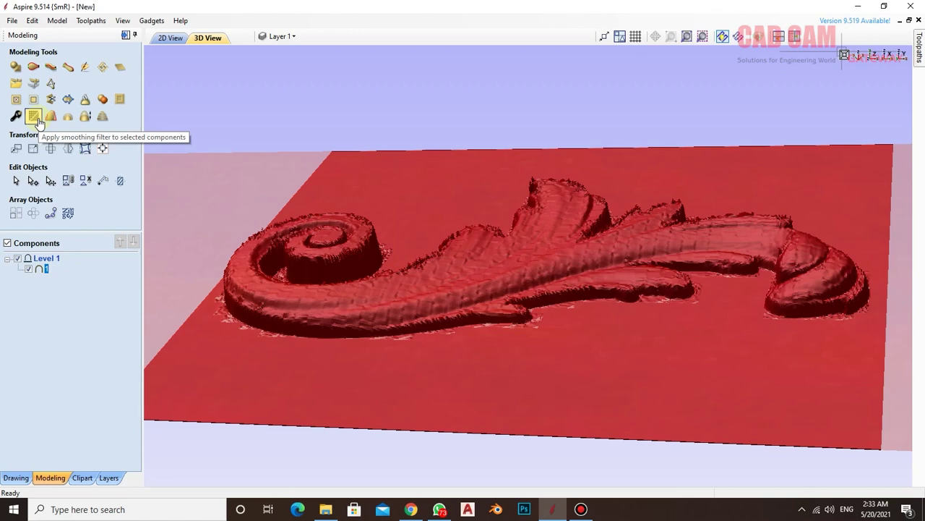
# Apply a light Smooth Components setting to the scroll relief
pyautogui.click(33, 116)
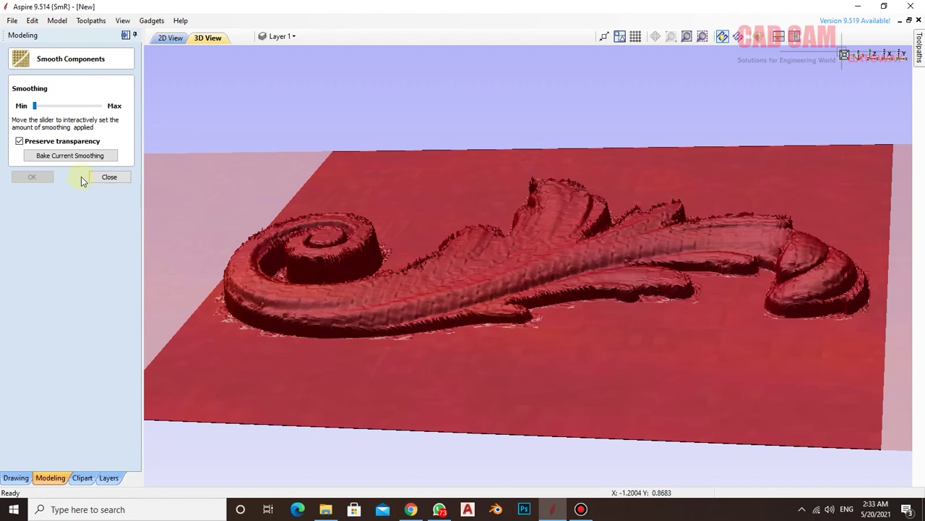
pyautogui.moveTo(36, 107); pyautogui.dragTo(61, 108)
pyautogui.moveTo(61, 106); pyautogui.dragTo(50, 108)
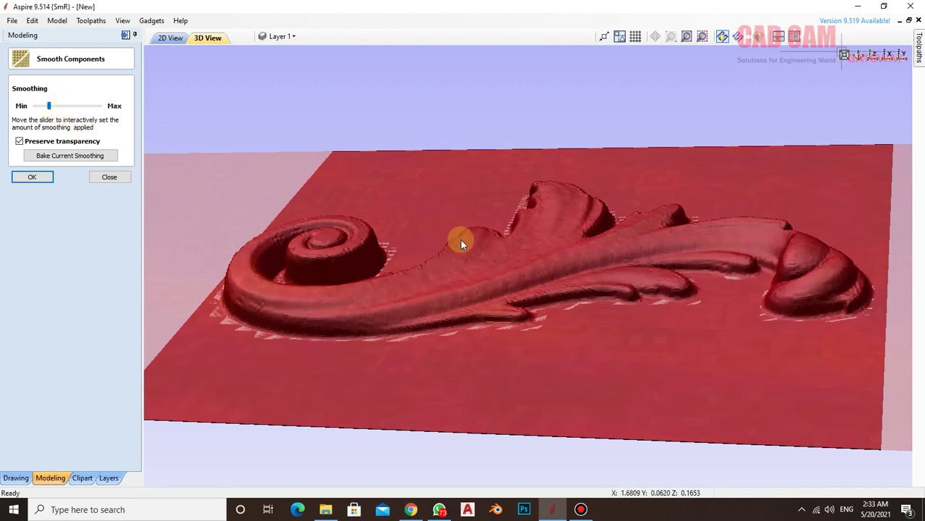
pyautogui.moveTo(524, 280)
pyautogui.mouseDown()
pyautogui.moveTo(562, 452)
pyautogui.moveTo(576, 351)
pyautogui.moveTo(618, 380)
pyautogui.moveTo(671, 337)
pyautogui.moveTo(580, 392)
pyautogui.moveTo(599, 314)
pyautogui.moveTo(628, 363)
pyautogui.moveTo(530, 101)
pyautogui.moveTo(571, 260)
pyautogui.moveTo(561, 165)
pyautogui.moveTo(579, 181)
pyautogui.mouseUp()
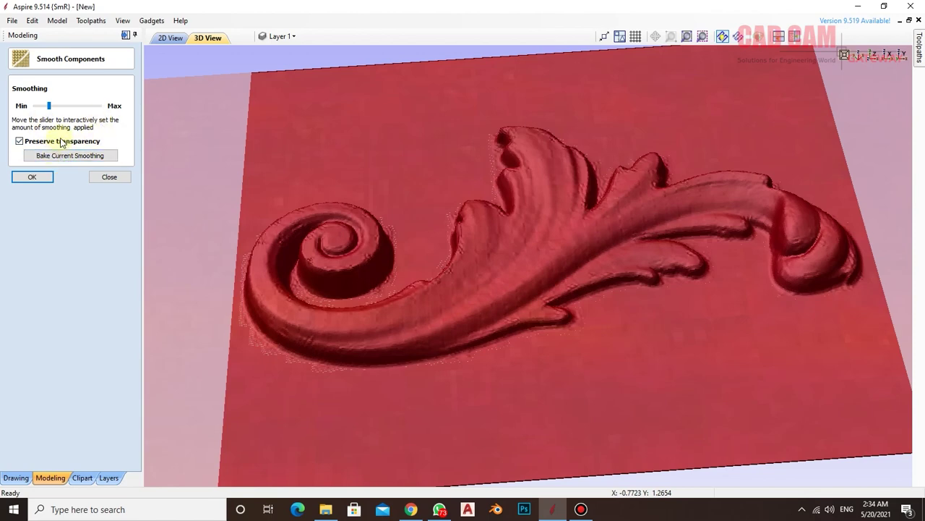
pyautogui.click(49, 106)
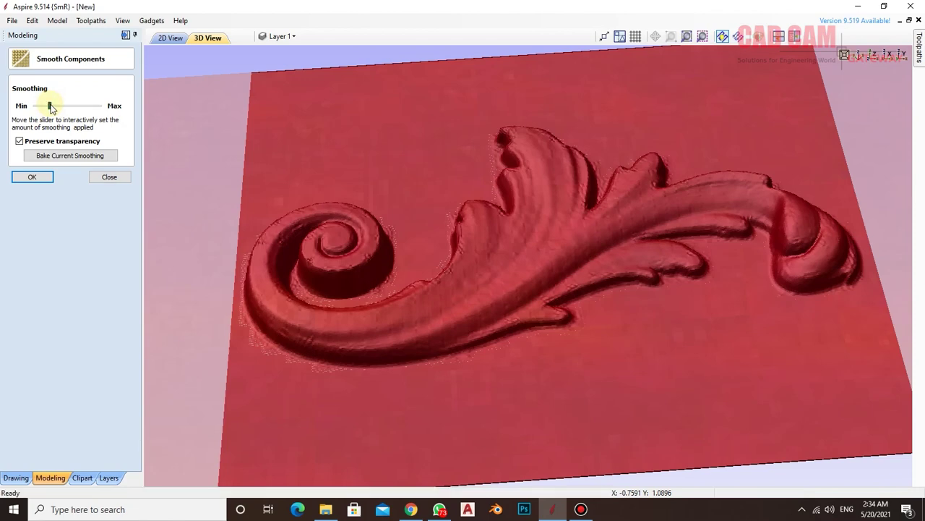
pyautogui.click(40, 178)
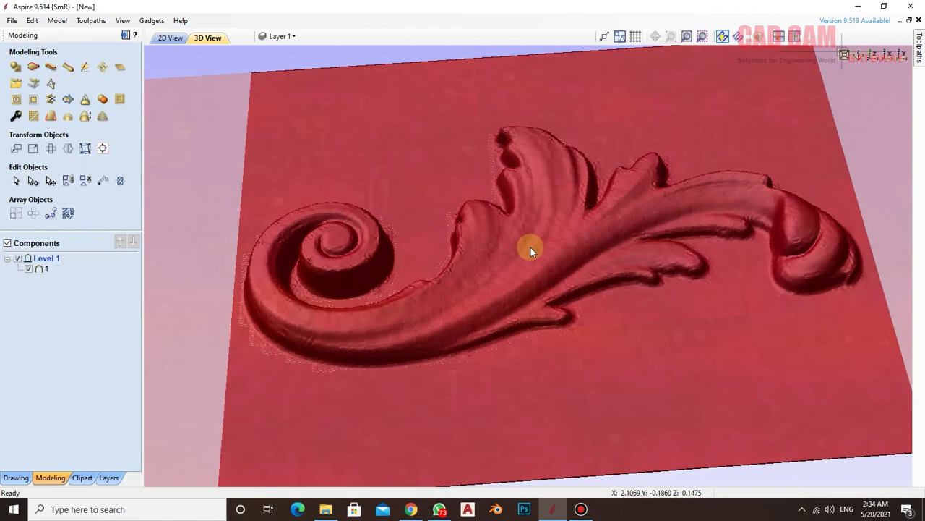
# Return to the 2D view and select the scroll component
pyautogui.scroll(-2, 531, 248)
pyautogui.scroll(-2, 535, 250)
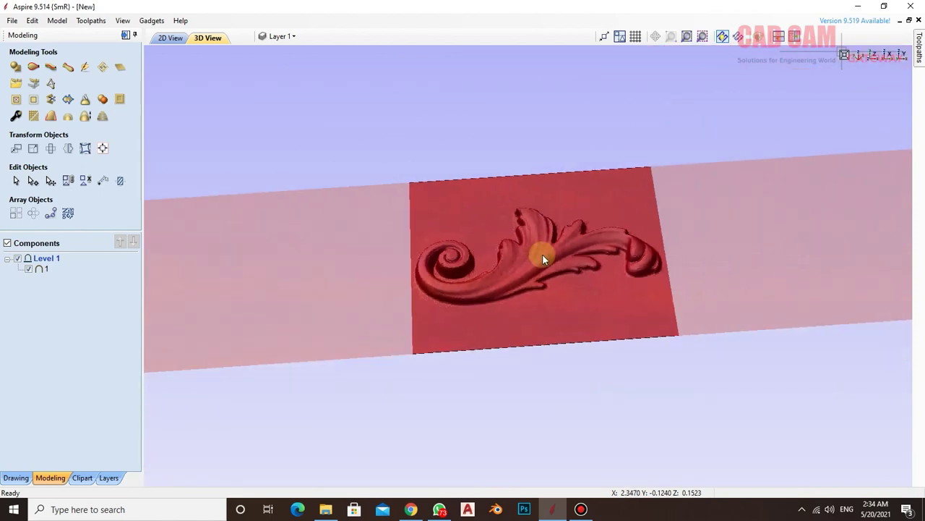
pyautogui.scroll(-2, 542, 253)
pyautogui.scroll(-2, 542, 258)
pyautogui.scroll(2, 545, 261)
pyautogui.scroll(2, 555, 263)
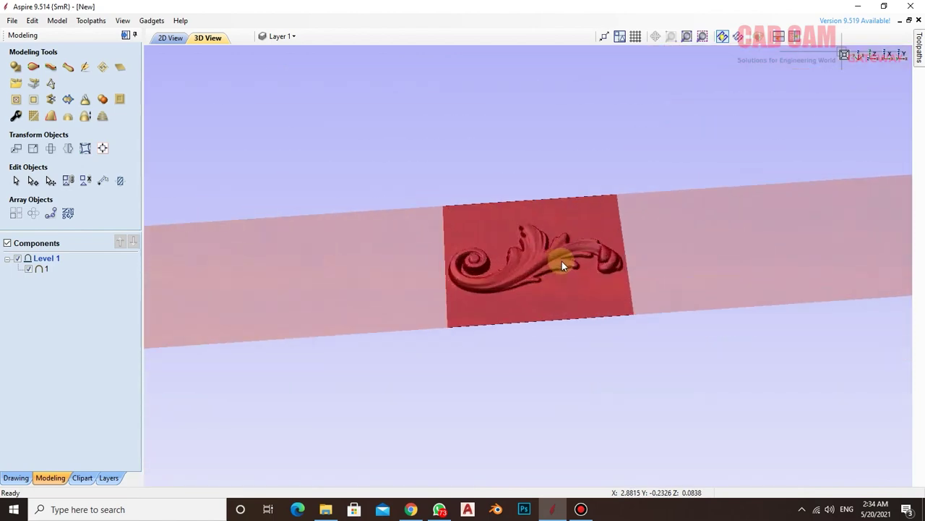
pyautogui.scroll(3, 561, 261)
pyautogui.scroll(1, 689, 269)
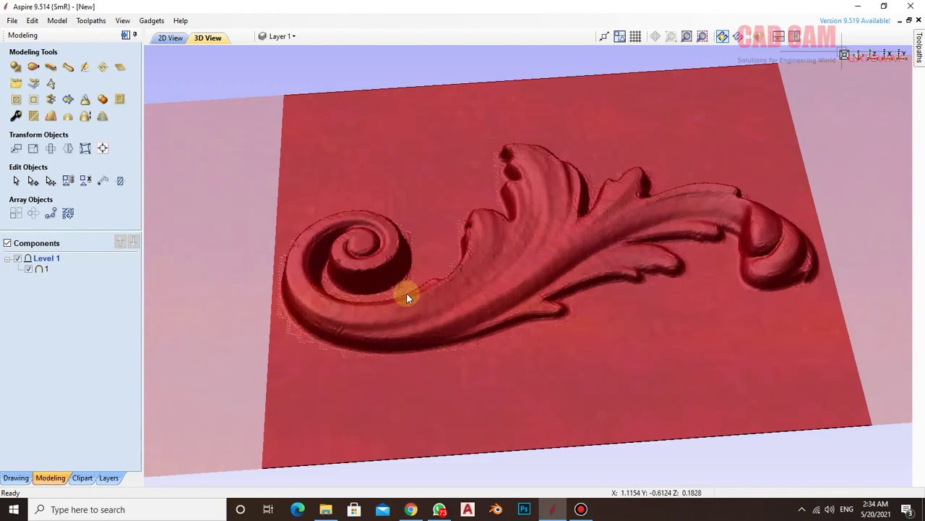
pyautogui.click(171, 37)
pyautogui.click(476, 284)
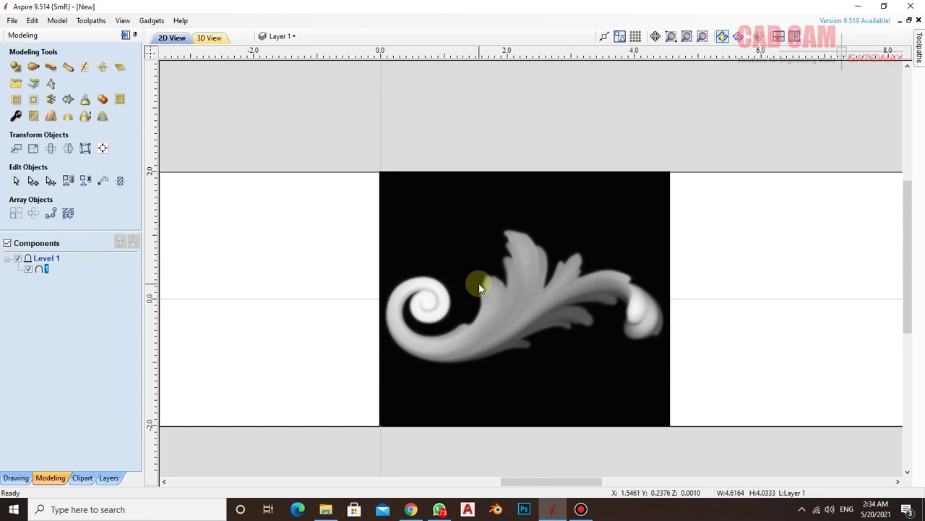
# Copy the scroll, mirror the copy to the left, and nudge it right toward the original
pyautogui.hotkey('ctrl', 'c')
pyautogui.hotkey('ctrl', 'v')
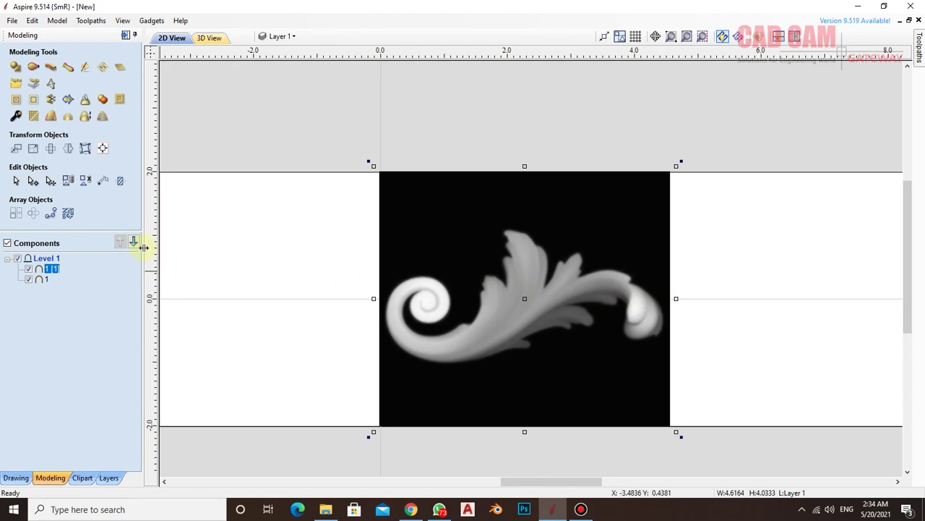
pyautogui.click(68, 148)
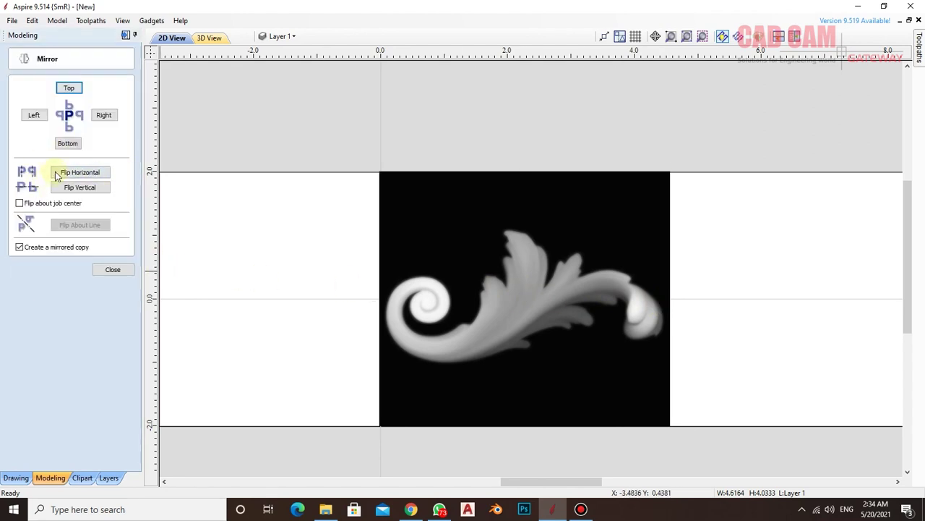
pyautogui.click(32, 117)
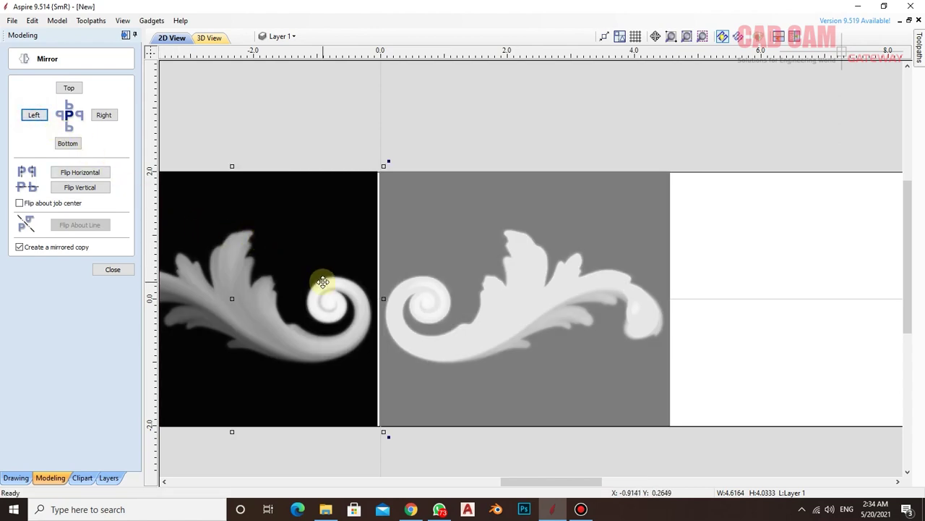
pyautogui.click(113, 269)
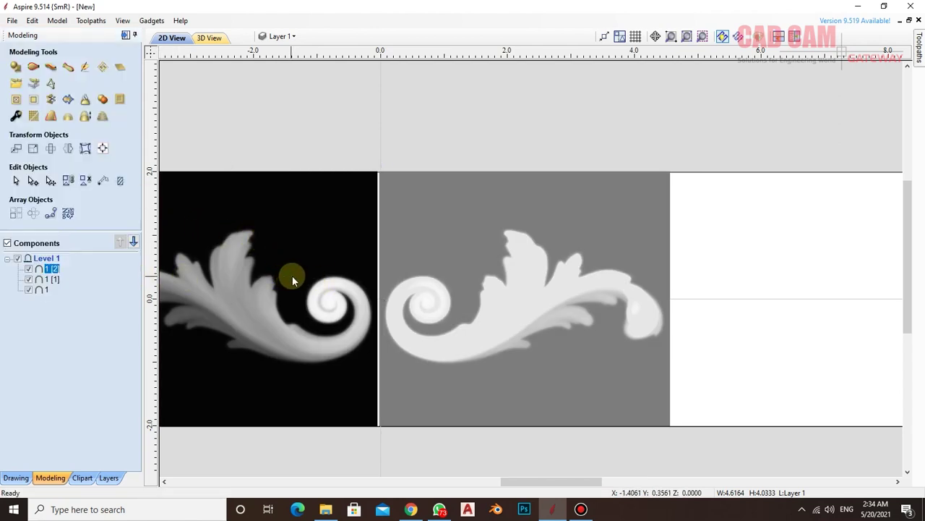
pyautogui.click(305, 234)
pyautogui.press('Right')
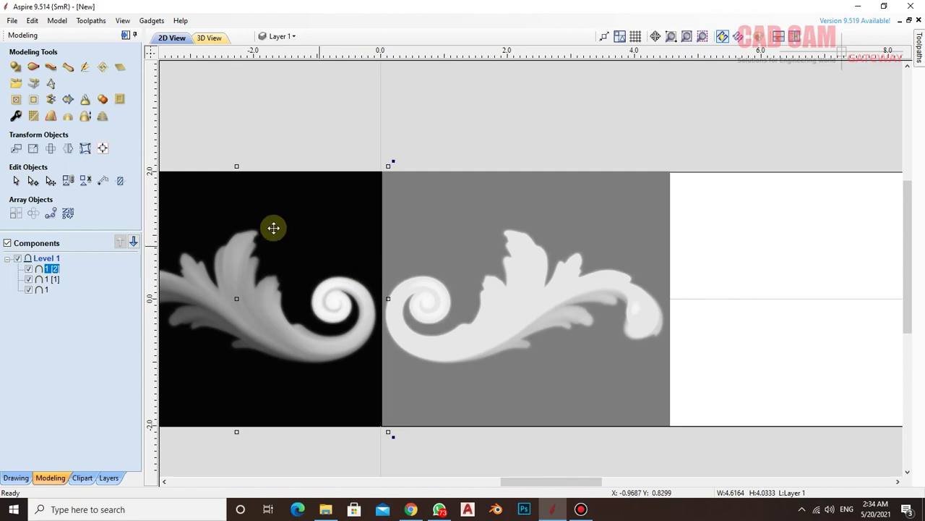
# In the 3D view, zoom in and tilt to look along the board
pyautogui.click(209, 37)
pyautogui.scroll(1, 540, 273)
pyautogui.scroll(2, 542, 275)
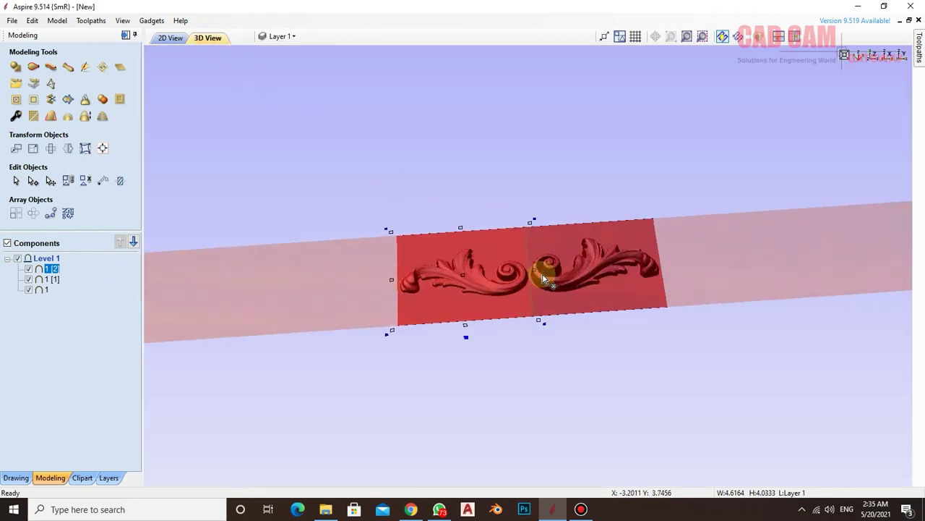
pyautogui.scroll(2, 545, 275)
pyautogui.scroll(2, 548, 275)
pyautogui.scroll(2, 547, 310)
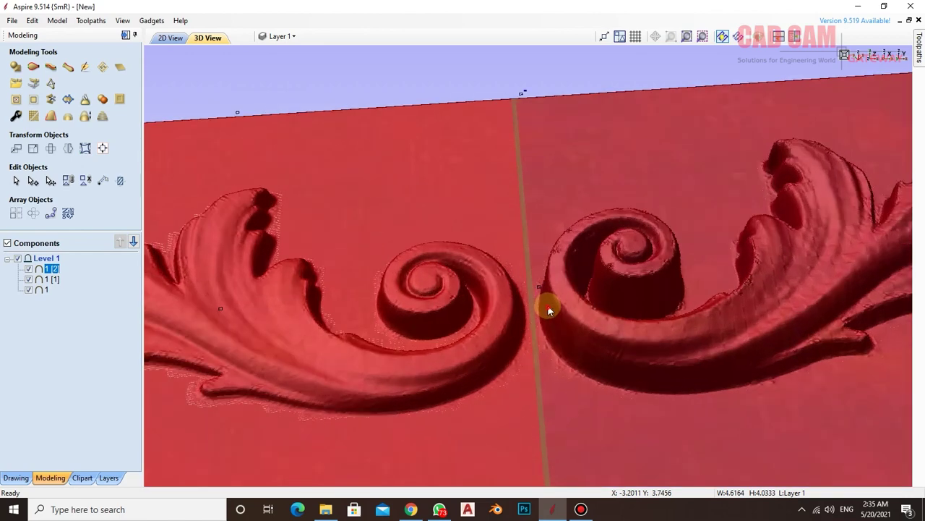
pyautogui.moveTo(548, 310)
pyautogui.mouseDown()
pyautogui.moveTo(554, 227)
pyautogui.moveTo(546, 188)
pyautogui.moveTo(518, 161)
pyautogui.moveTo(508, 165)
pyautogui.moveTo(514, 308)
pyautogui.moveTo(502, 165)
pyautogui.moveTo(506, 217)
pyautogui.moveTo(509, 209)
pyautogui.moveTo(479, 207)
pyautogui.moveTo(488, 256)
pyautogui.moveTo(520, 252)
pyautogui.mouseUp()
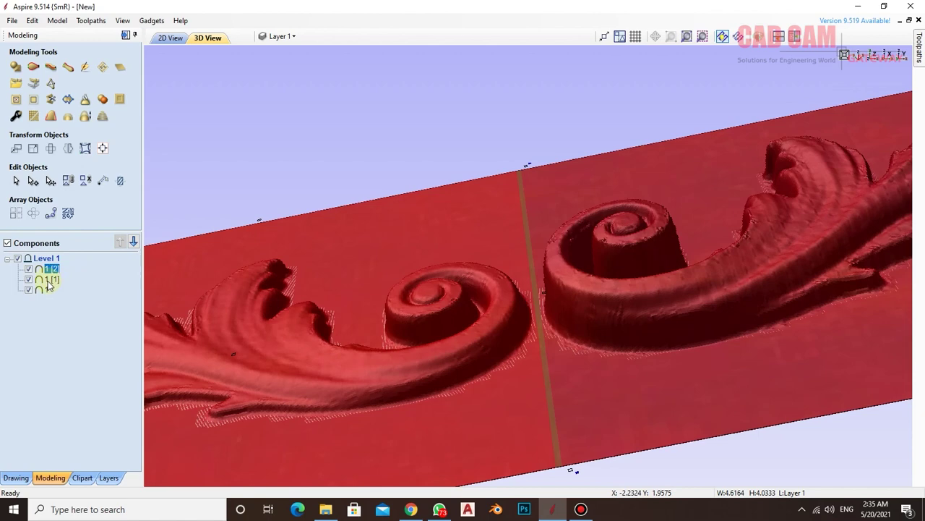
# Delete the extra component 1 [2] and select component 1 [1]
pyautogui.click(50, 280)
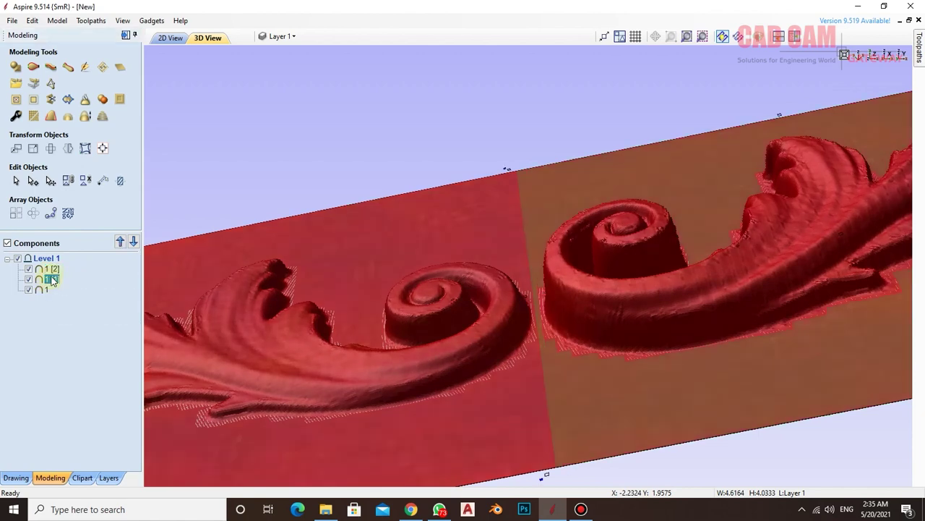
pyautogui.click(51, 270)
pyautogui.rightClick(54, 272)
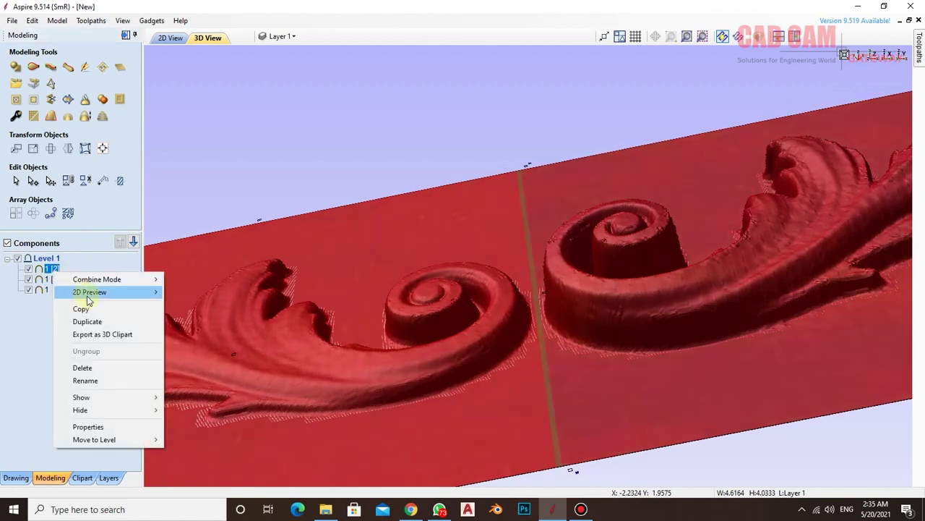
pyautogui.click(101, 368)
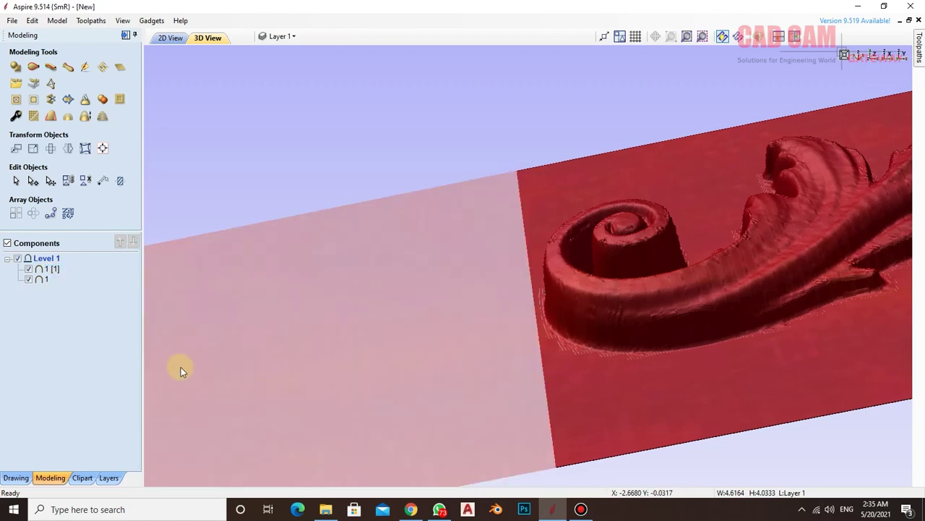
pyautogui.click(51, 270)
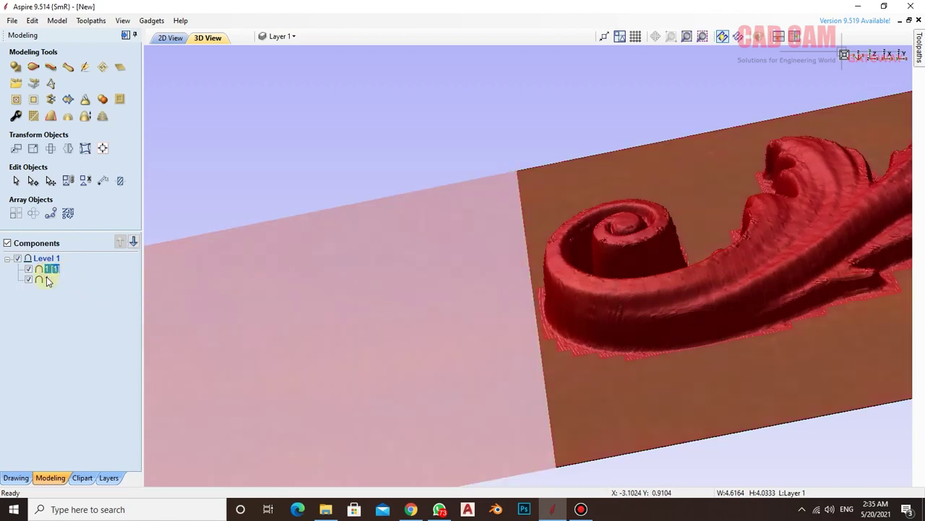
pyautogui.click(45, 281)
pyautogui.click(48, 271)
pyautogui.click(586, 255)
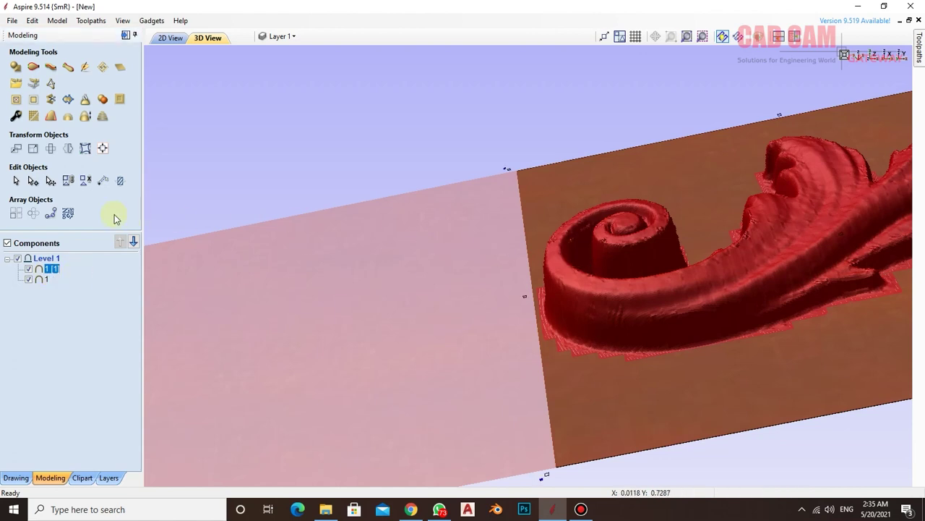
# Flip the scroll about its left edge without making a copy, then view it from above
pyautogui.click(68, 148)
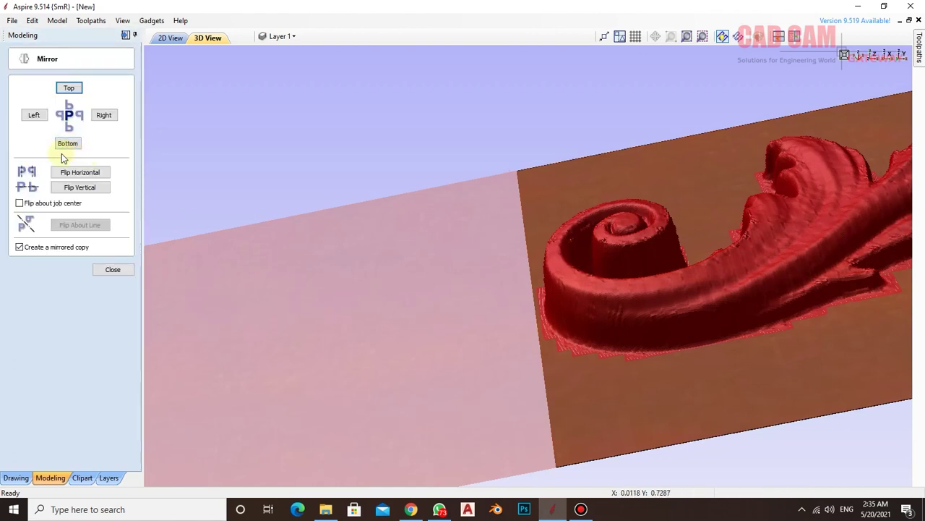
pyautogui.click(20, 248)
pyautogui.click(20, 248)
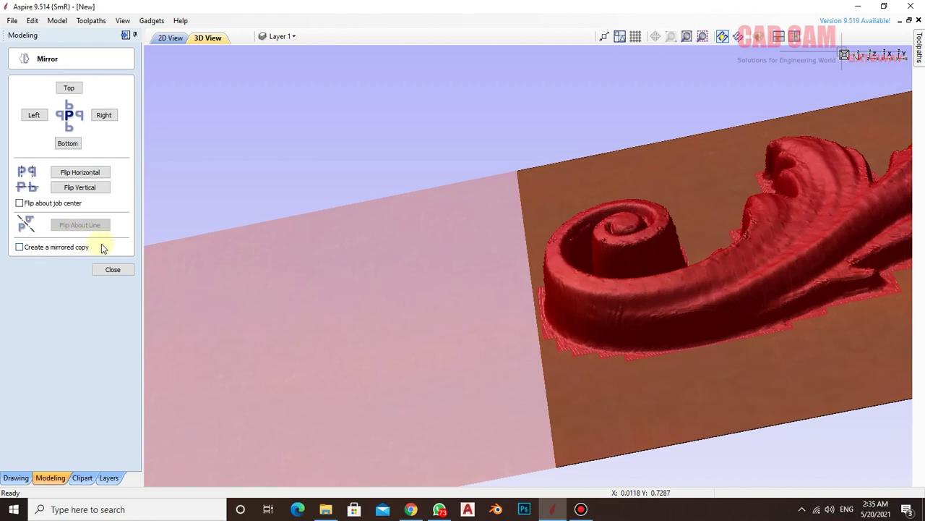
pyautogui.click(36, 120)
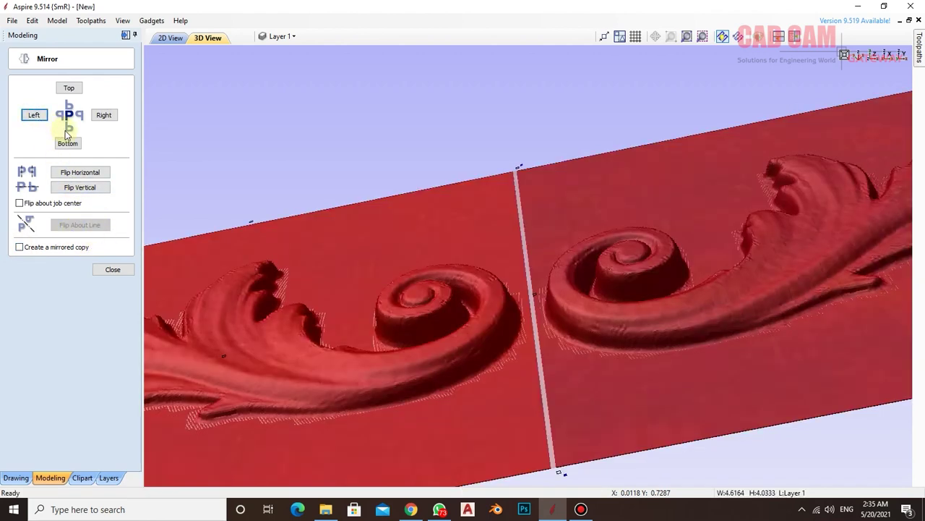
pyautogui.click(113, 270)
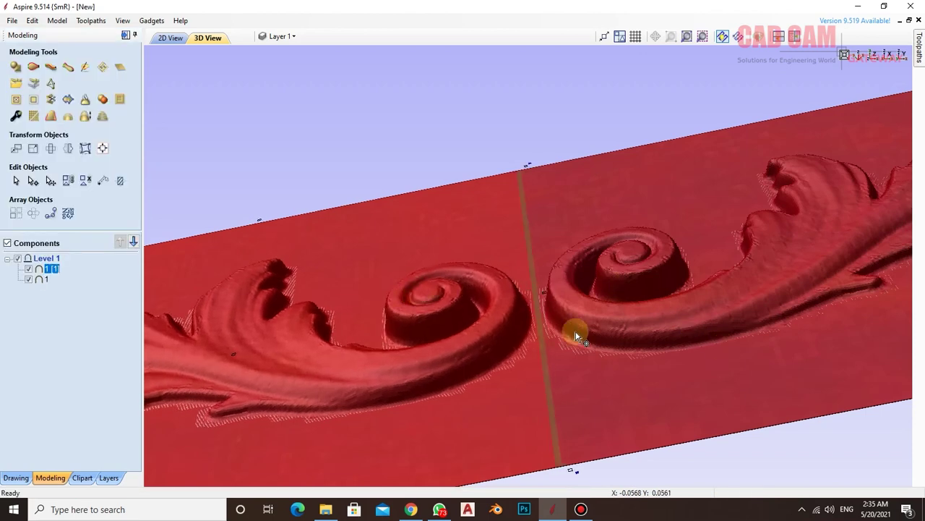
pyautogui.moveTo(566, 316)
pyautogui.mouseDown()
pyautogui.moveTo(598, 437)
pyautogui.moveTo(554, 368)
pyautogui.mouseUp()
# In the 2D view, box-select both scroll components
pyautogui.click(172, 38)
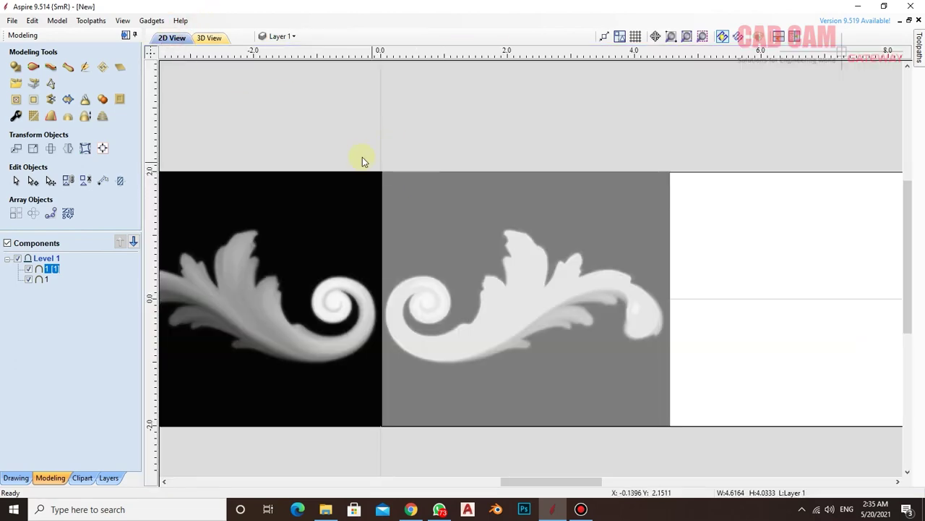
pyautogui.scroll(-2, 599, 248)
pyautogui.click(454, 179)
pyautogui.moveTo(302, 158); pyautogui.dragTo(628, 354)
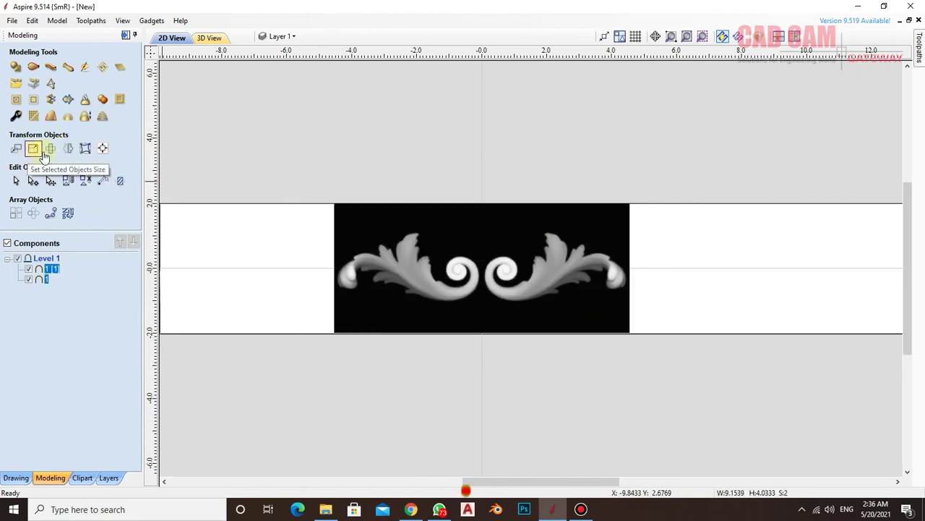
# Mirror a copy of the scroll pair to the left with Create a mirrored copy on
pyautogui.click(68, 149)
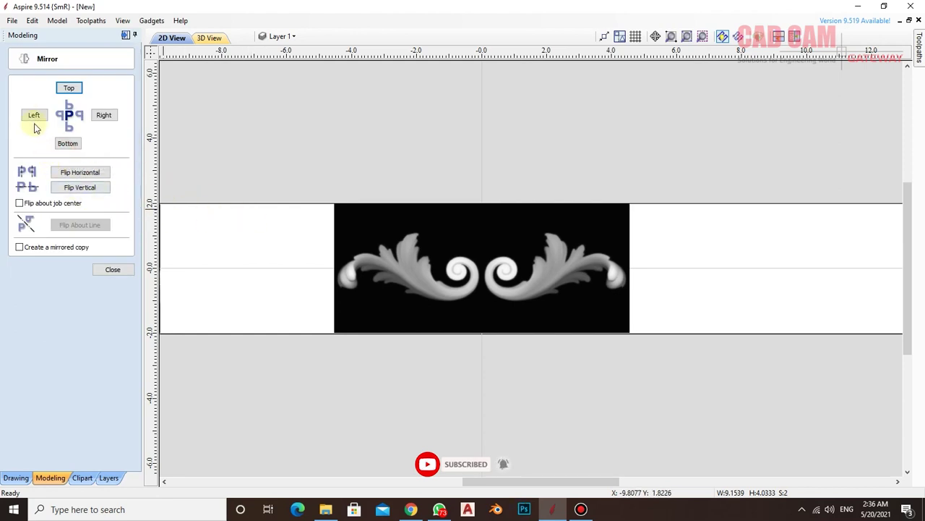
pyautogui.click(19, 247)
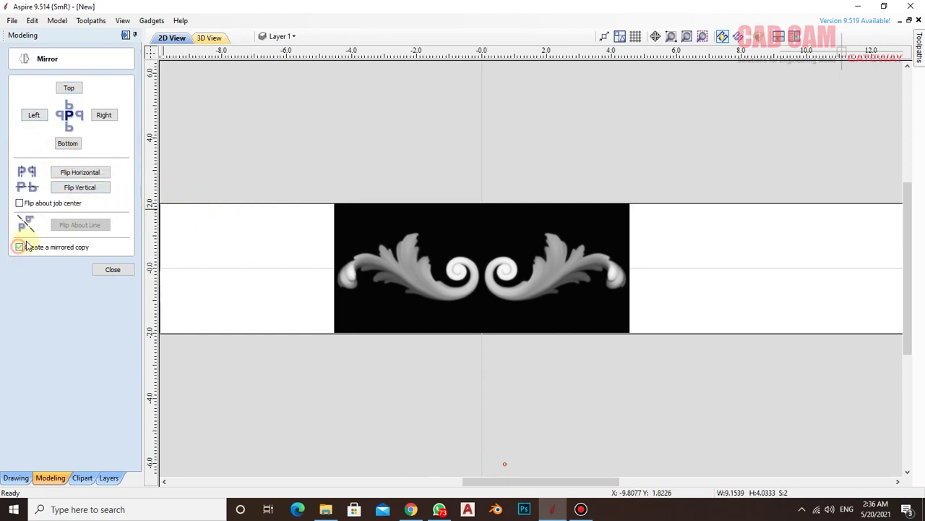
pyautogui.click(34, 117)
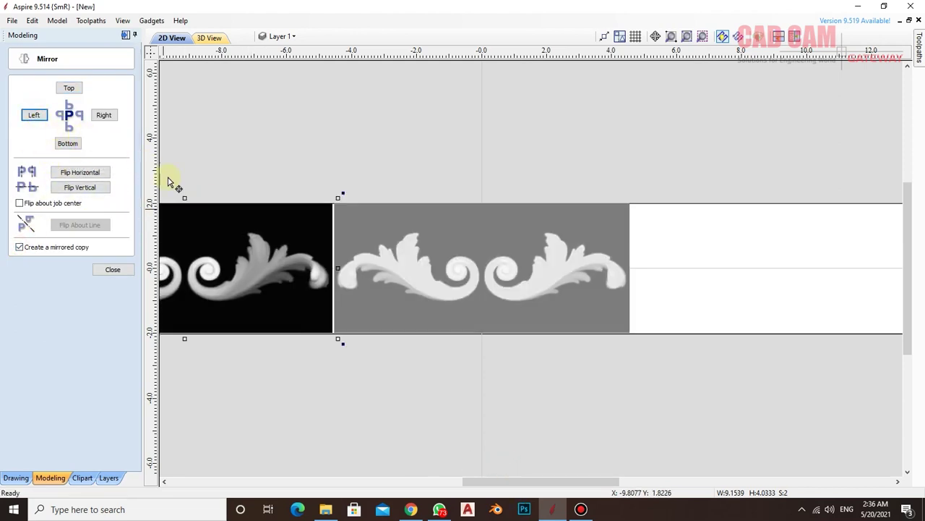
pyautogui.scroll(2, 304, 268)
pyautogui.scroll(2, 329, 268)
pyautogui.scroll(1, 322, 268)
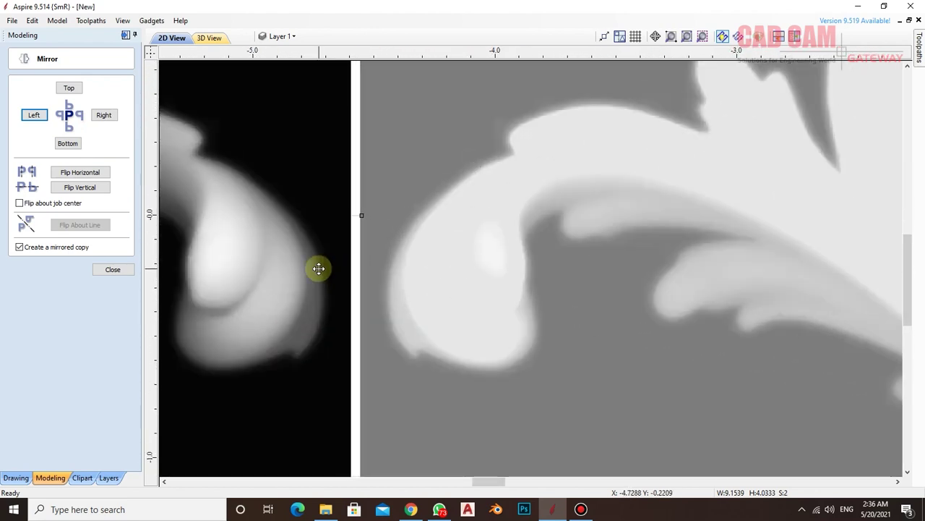
pyautogui.press('Tab')
pyautogui.press('Tab')
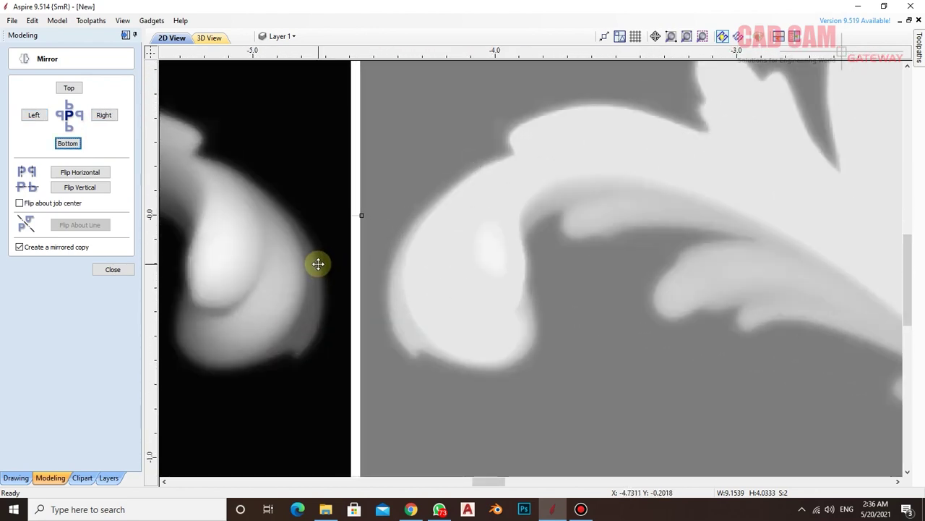
pyautogui.press('Tab')
pyautogui.click(117, 269)
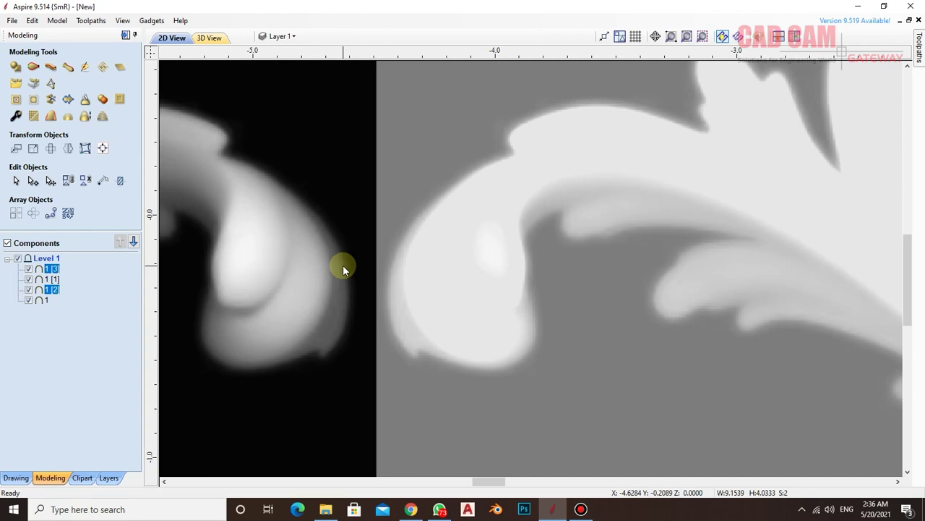
pyautogui.click(208, 39)
pyautogui.scroll(-3, 506, 271)
pyautogui.scroll(4, 488, 267)
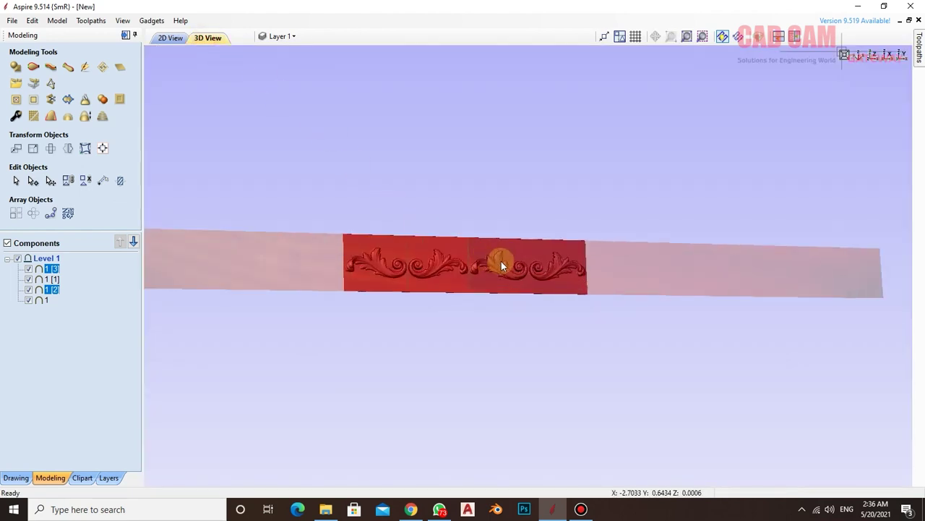
pyautogui.scroll(2, 501, 265)
pyautogui.moveTo(426, 296)
pyautogui.mouseDown()
pyautogui.moveTo(398, 387)
pyautogui.moveTo(362, 304)
pyautogui.moveTo(347, 228)
pyautogui.moveTo(337, 264)
pyautogui.moveTo(374, 266)
pyautogui.mouseUp()
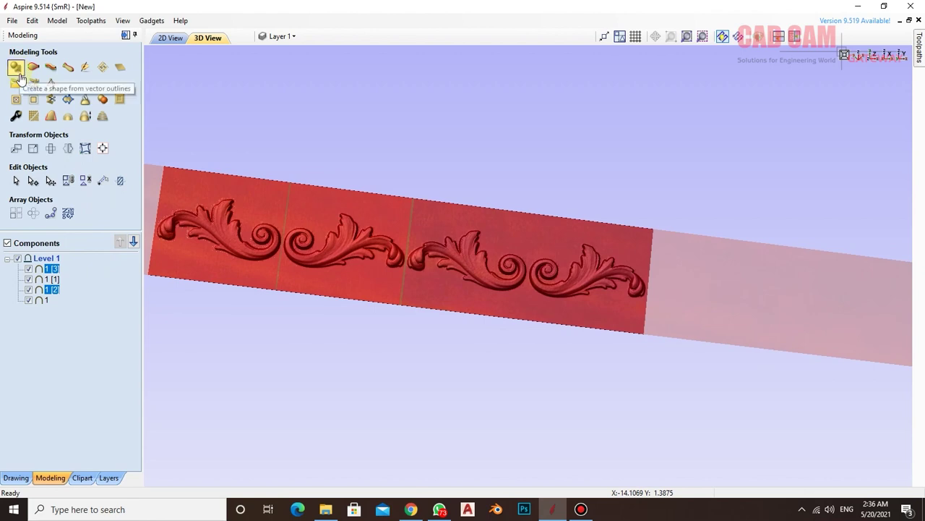
pyautogui.click(127, 36)
pyautogui.scroll(-3, 337, 200)
pyautogui.scroll(-4, 345, 269)
# Mirror copies of the four scrolls, then the rightmost pair, extending the border rightward
pyautogui.scroll(-3, 345, 272)
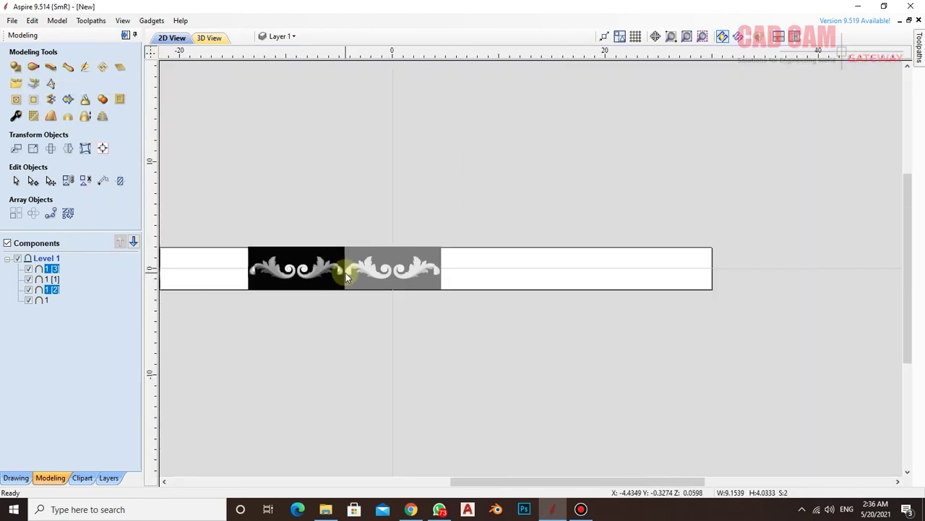
pyautogui.moveTo(219, 229); pyautogui.dragTo(449, 310)
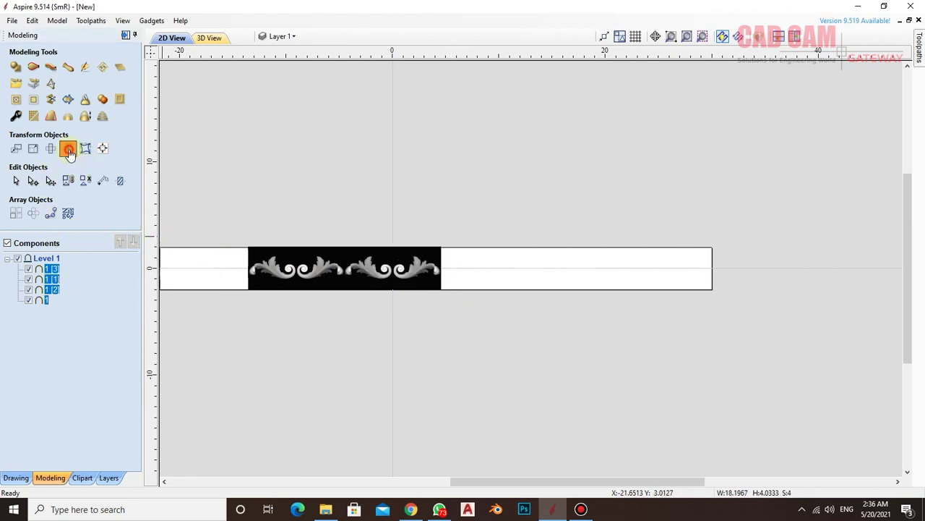
pyautogui.click(68, 148)
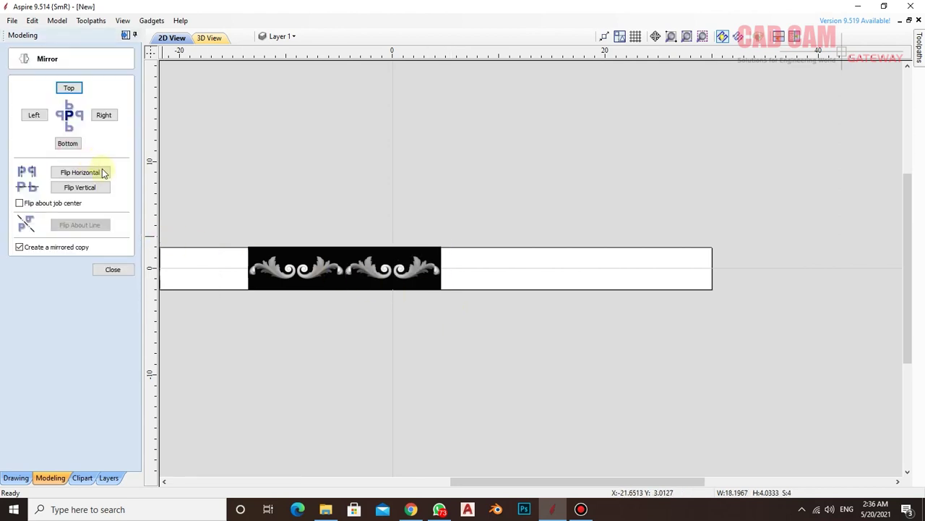
pyautogui.click(109, 121)
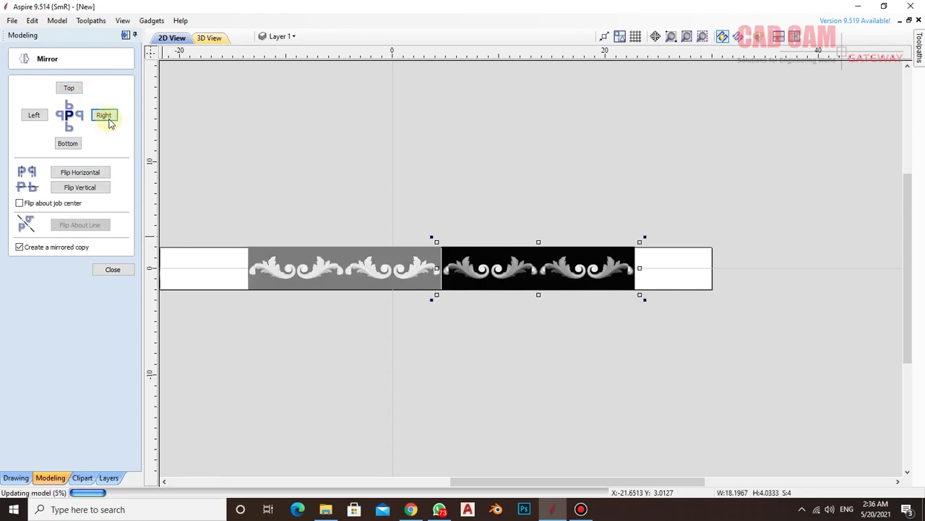
pyautogui.click(567, 217)
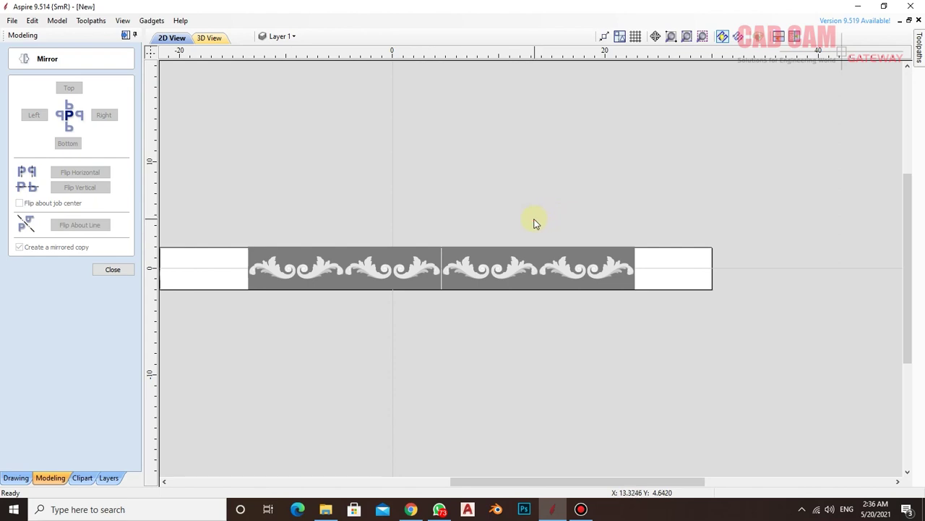
pyautogui.moveTo(534, 221); pyautogui.dragTo(663, 319)
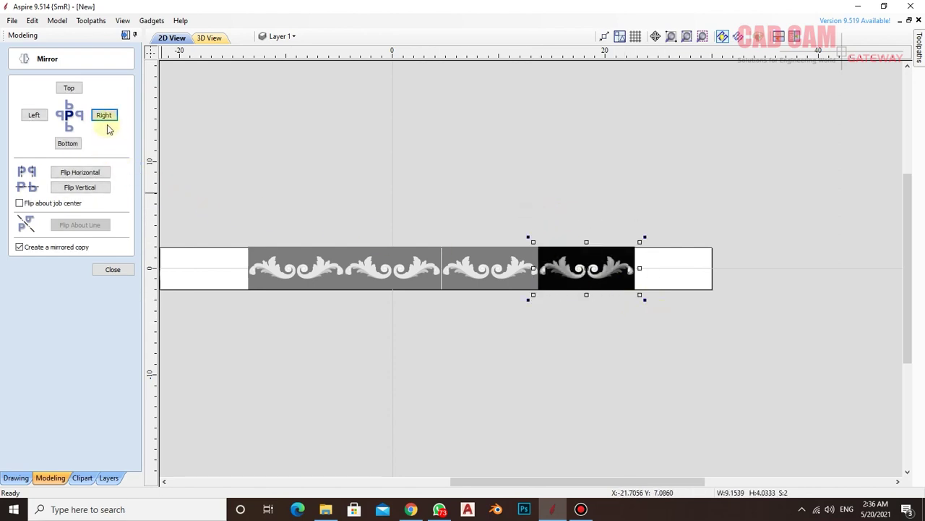
pyautogui.click(105, 117)
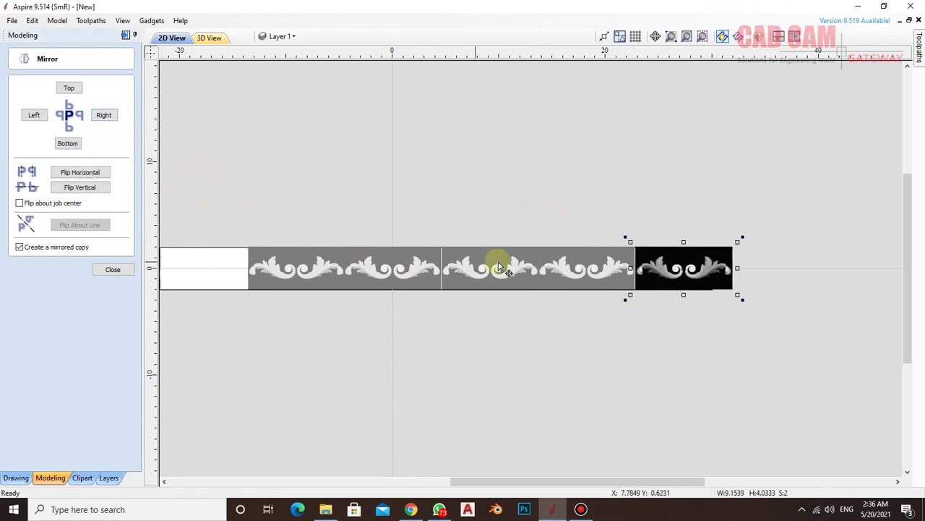
# Mirror the left group and the small end scroll leftward, then select the whole strip
pyautogui.scroll(-2, 622, 269)
pyautogui.scroll(-1, 636, 271)
pyautogui.scroll(2, 625, 283)
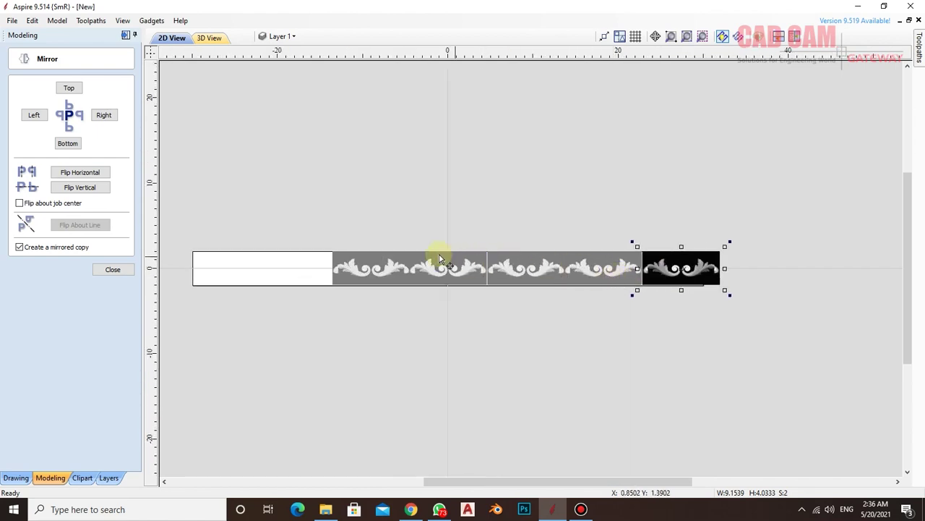
pyautogui.moveTo(318, 233); pyautogui.dragTo(455, 316)
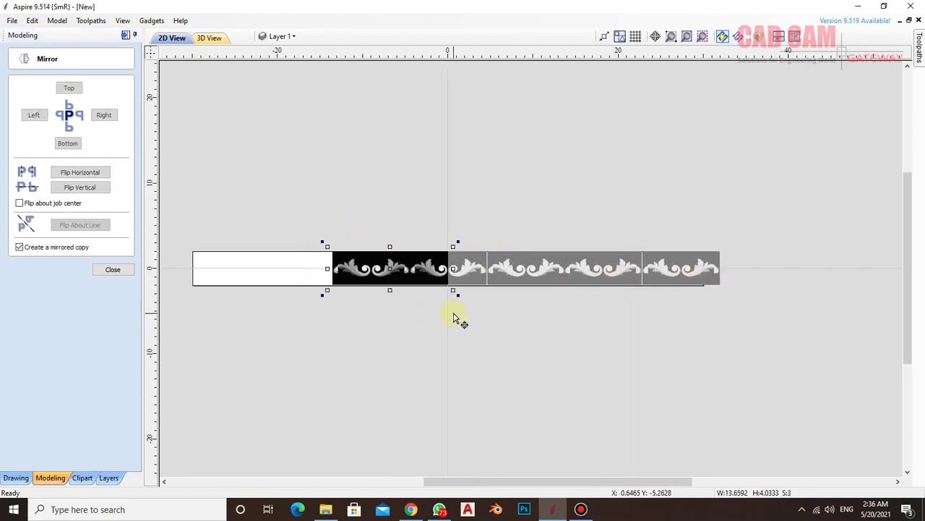
pyautogui.click(33, 117)
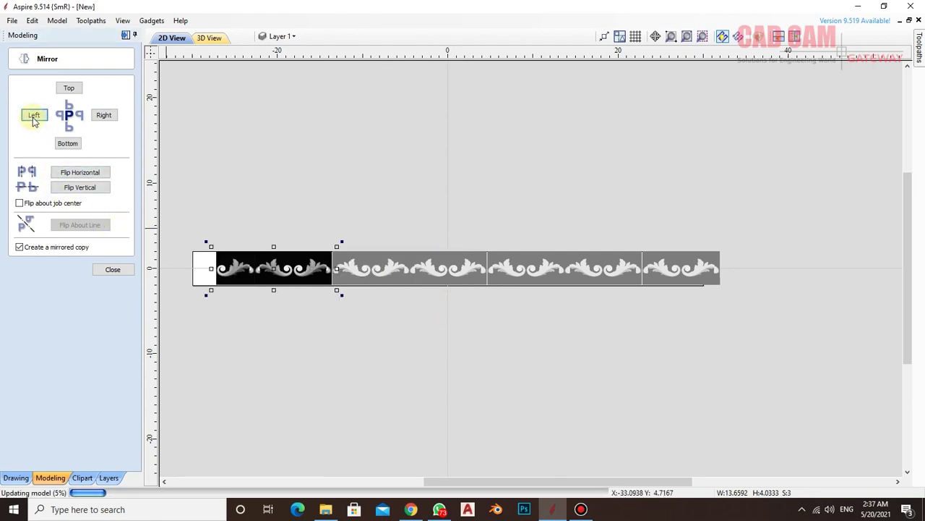
pyautogui.moveTo(181, 228)
pyautogui.mouseDown()
pyautogui.moveTo(246, 306)
pyautogui.moveTo(264, 311)
pyautogui.mouseUp()
pyautogui.click(34, 115)
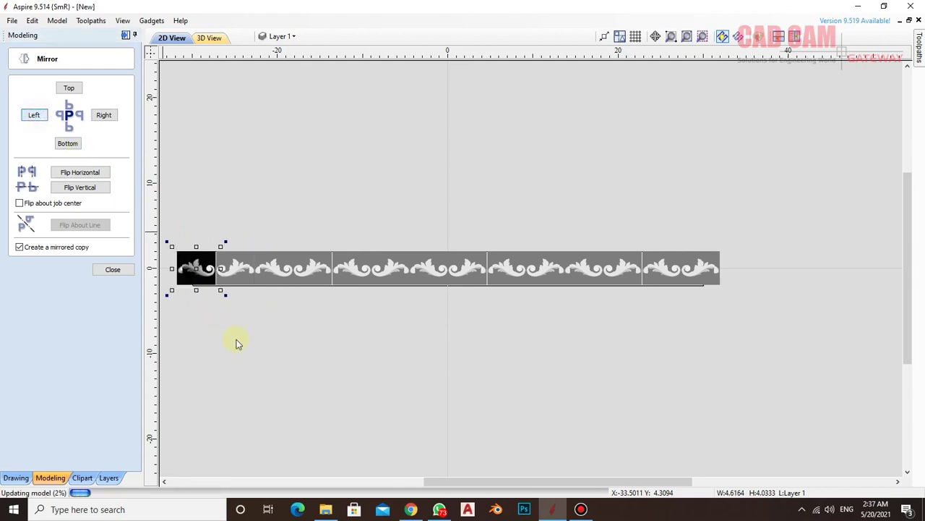
pyautogui.click(247, 344)
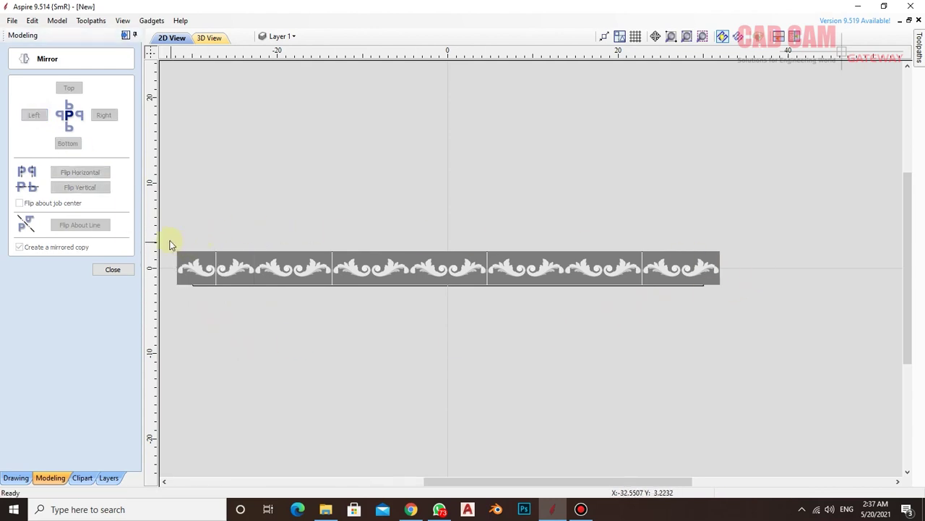
pyautogui.moveTo(170, 244); pyautogui.dragTo(617, 306)
pyautogui.moveTo(732, 308); pyautogui.dragTo(729, 286)
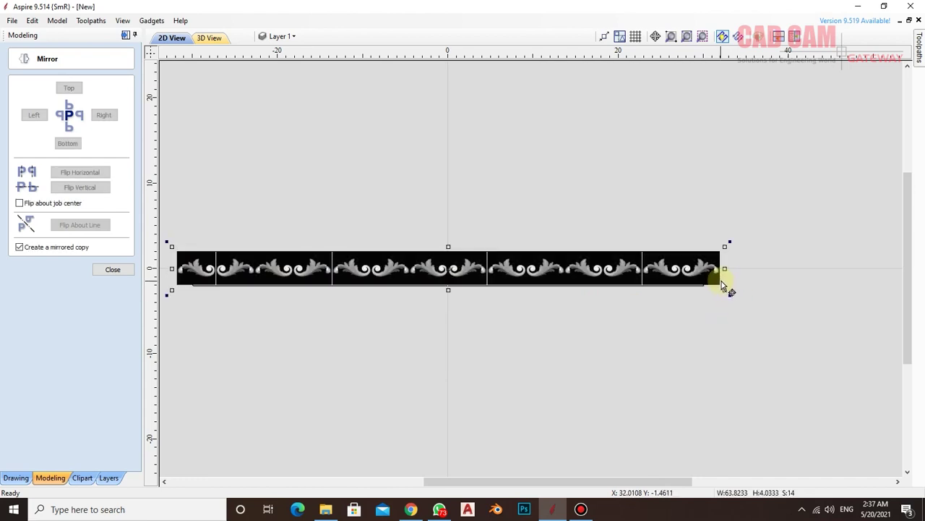
pyautogui.click(114, 269)
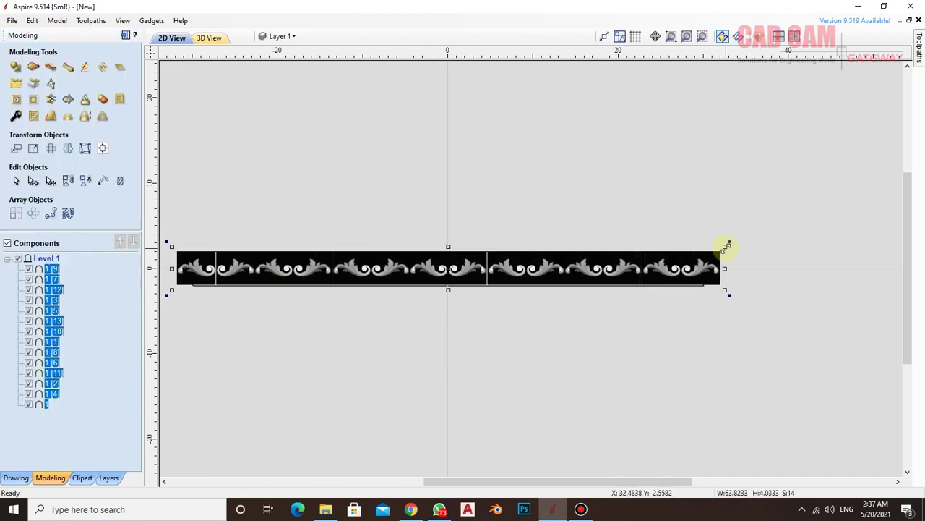
# Trim both strip ends to fit the board, check it in 3D, then reselect all components in 2D
pyautogui.moveTo(727, 246)
pyautogui.mouseDown()
pyautogui.moveTo(700, 246)
pyautogui.moveTo(695, 258)
pyautogui.mouseUp()
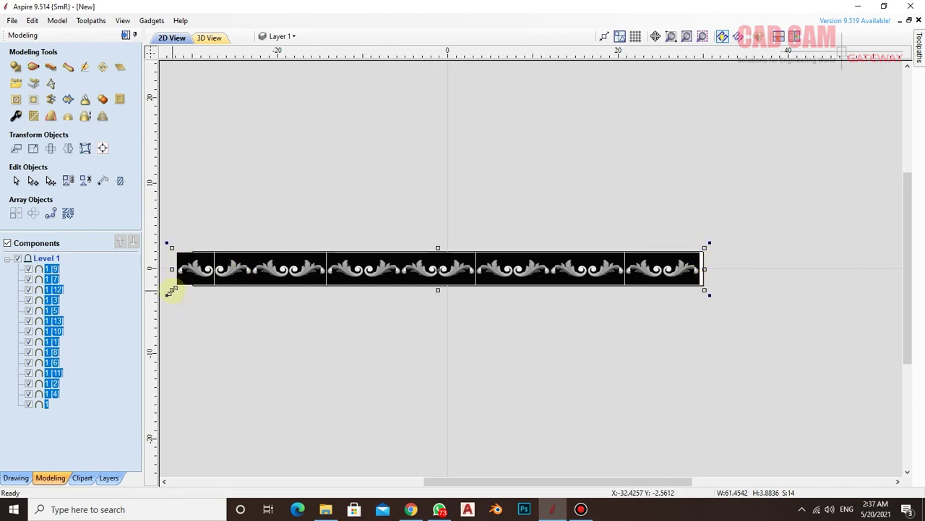
pyautogui.moveTo(170, 291); pyautogui.dragTo(190, 290)
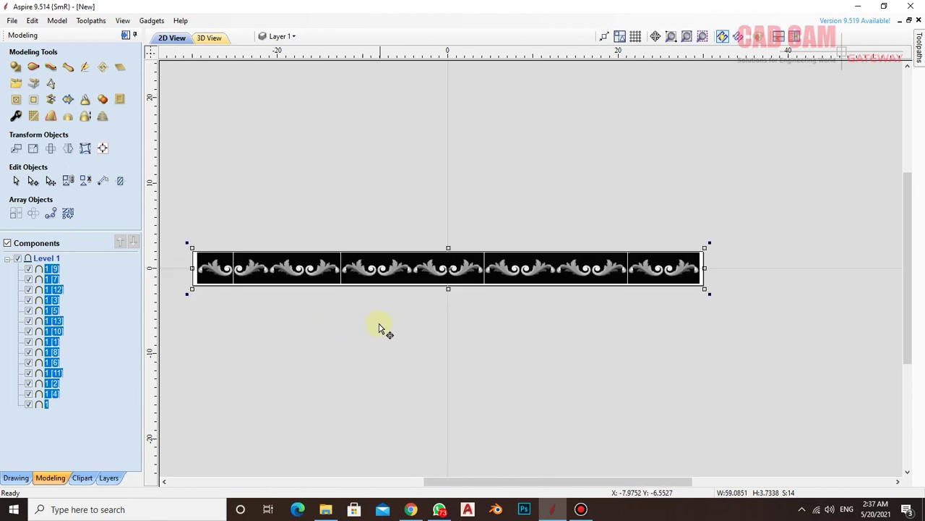
pyautogui.click(208, 39)
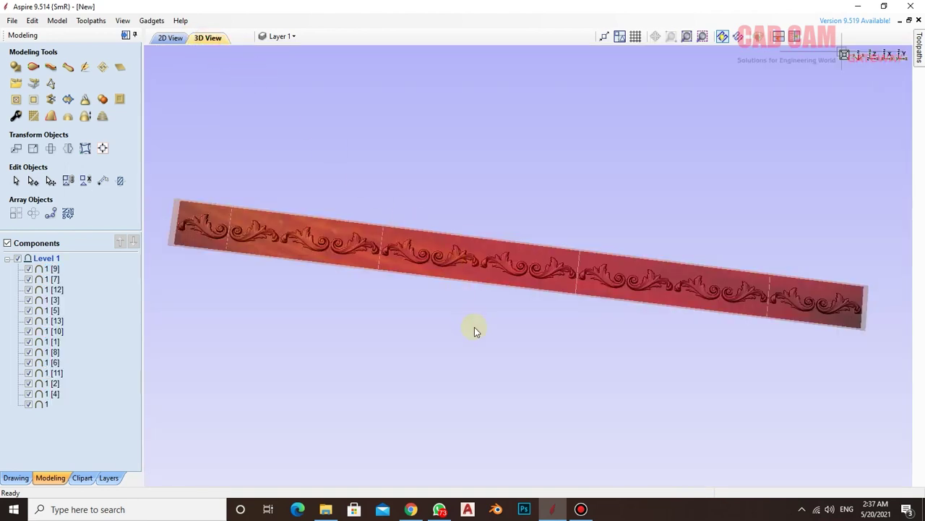
pyautogui.moveTo(474, 327)
pyautogui.mouseDown()
pyautogui.moveTo(392, 141)
pyautogui.moveTo(399, 222)
pyautogui.moveTo(462, 370)
pyautogui.mouseUp()
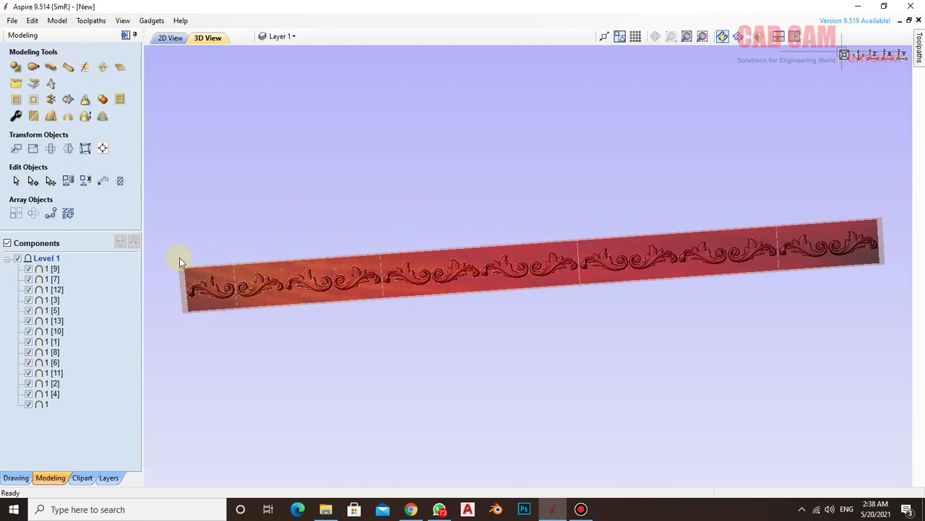
pyautogui.moveTo(180, 261)
pyautogui.mouseDown()
pyautogui.moveTo(337, 306)
pyautogui.moveTo(420, 270)
pyautogui.moveTo(267, 155)
pyautogui.mouseUp()
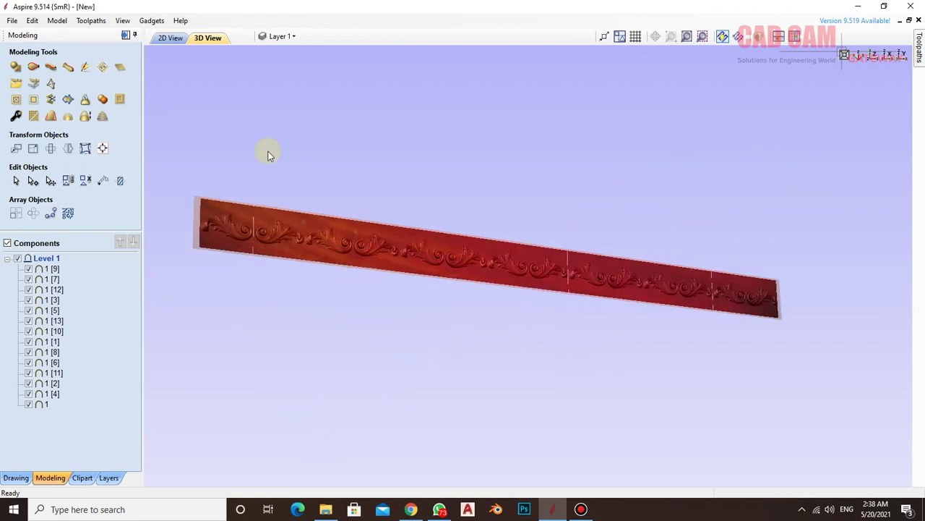
pyautogui.click(177, 38)
pyautogui.moveTo(186, 228); pyautogui.dragTo(723, 309)
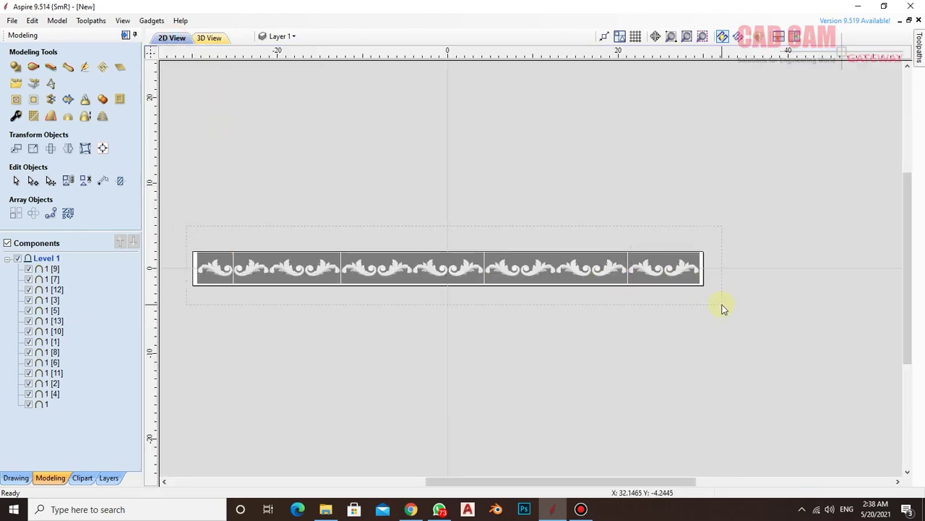
# Bake every border component into a single 1- Baked component, 0.2308 inches tall, and orbit it in 3D
pyautogui.click(84, 103)
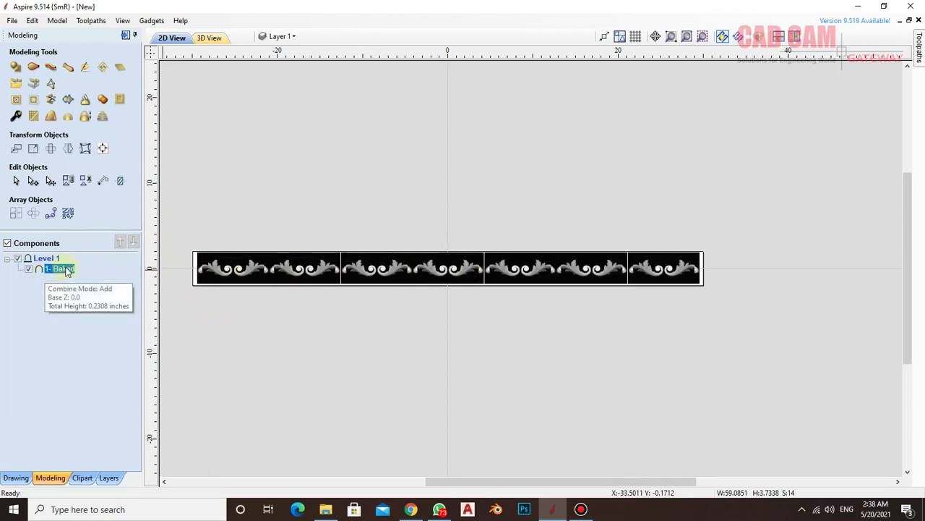
pyautogui.click(379, 313)
pyautogui.click(372, 264)
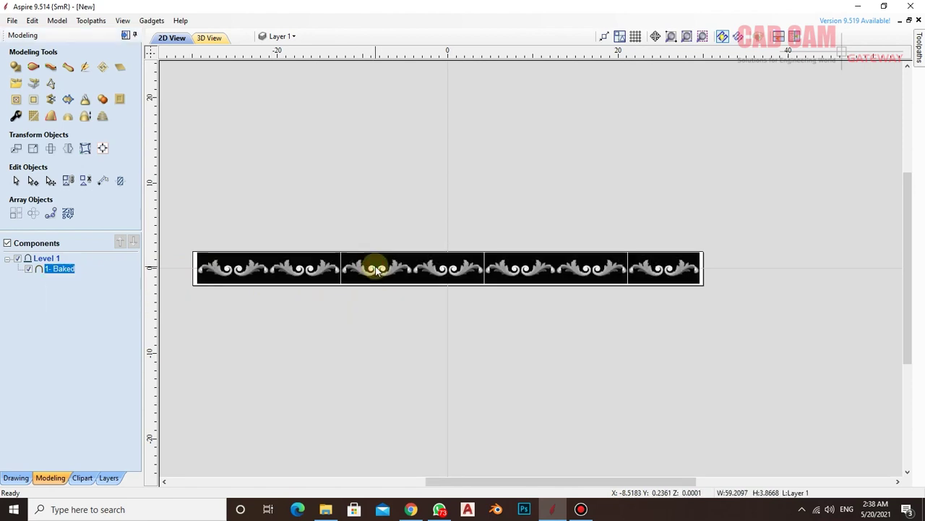
pyautogui.click(209, 38)
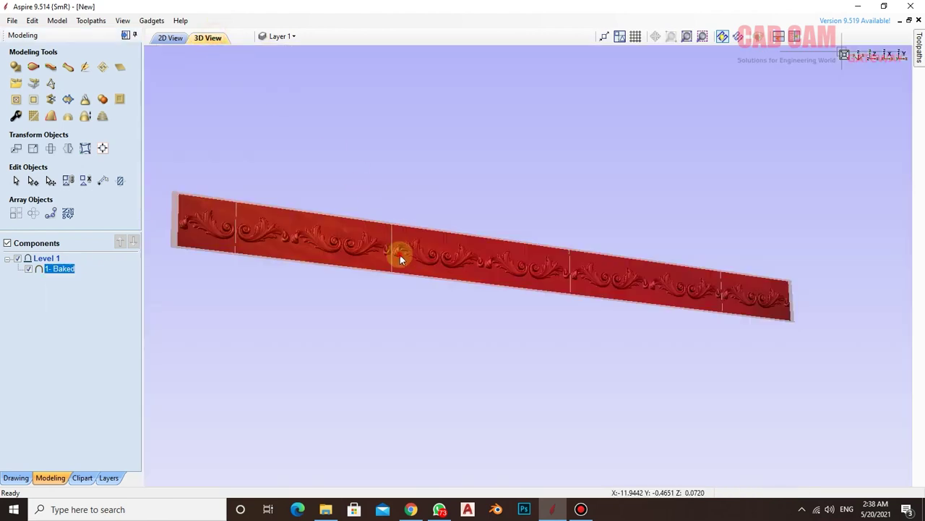
pyautogui.moveTo(398, 253)
pyautogui.mouseDown()
pyautogui.moveTo(360, 184)
pyautogui.moveTo(312, 225)
pyautogui.moveTo(320, 258)
pyautogui.moveTo(588, 270)
pyautogui.moveTo(525, 181)
pyautogui.moveTo(542, 262)
pyautogui.moveTo(537, 318)
pyautogui.mouseUp()
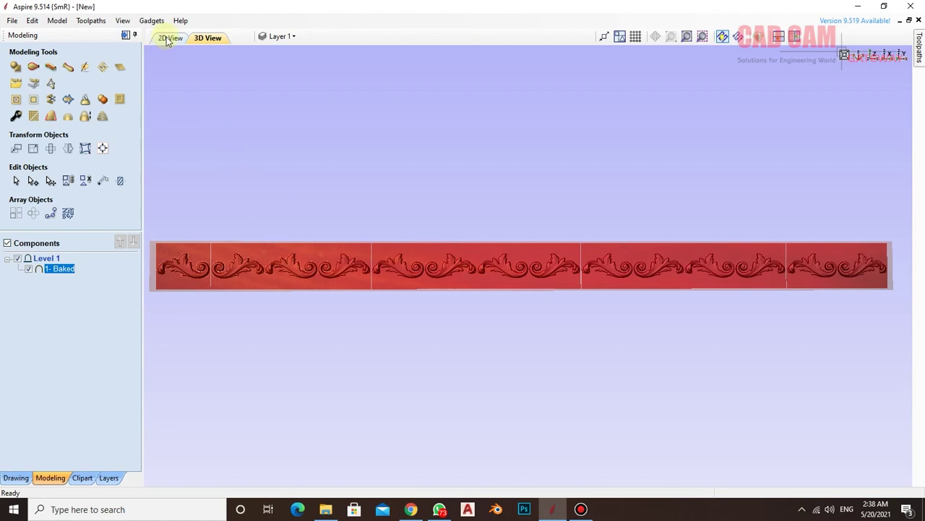
# In the Toolpaths workspace, keep Material Setup at 0.75-inch thickness with Z-zero on the material surface
pyautogui.click(126, 36)
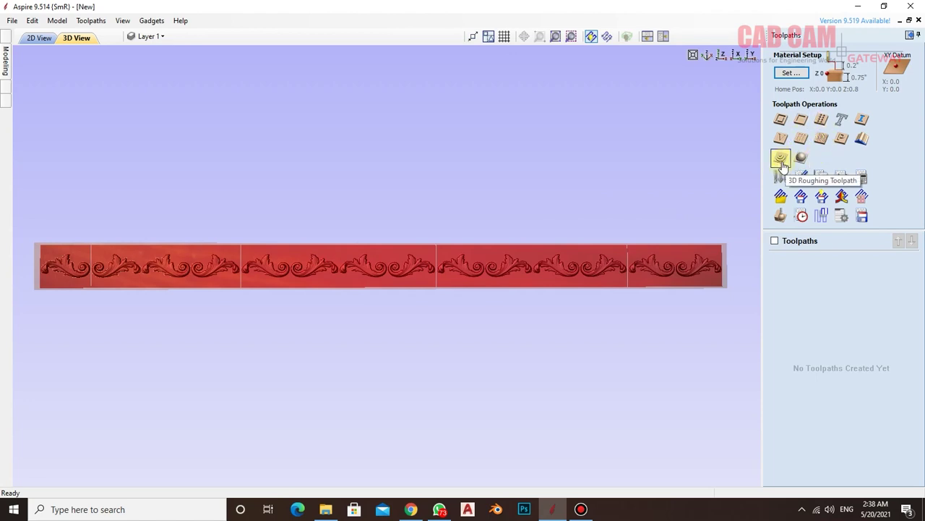
pyautogui.click(780, 160)
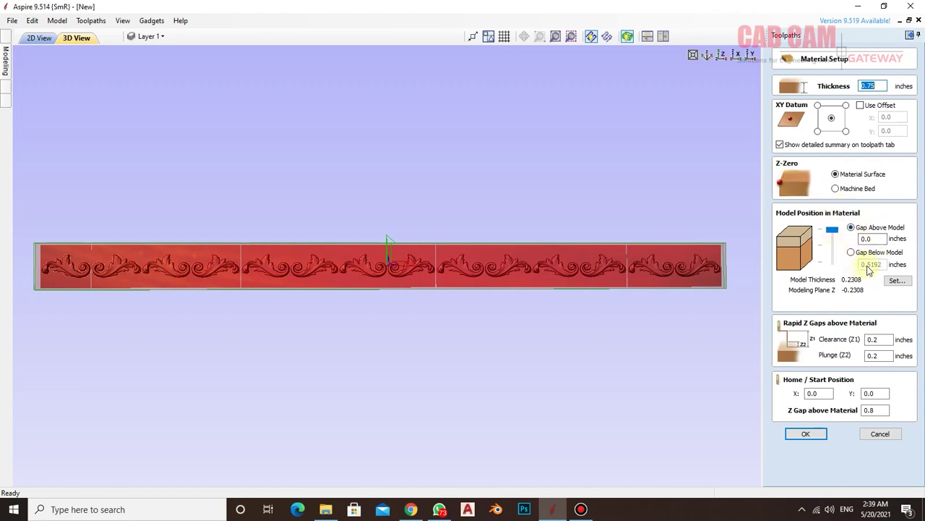
pyautogui.click(836, 235)
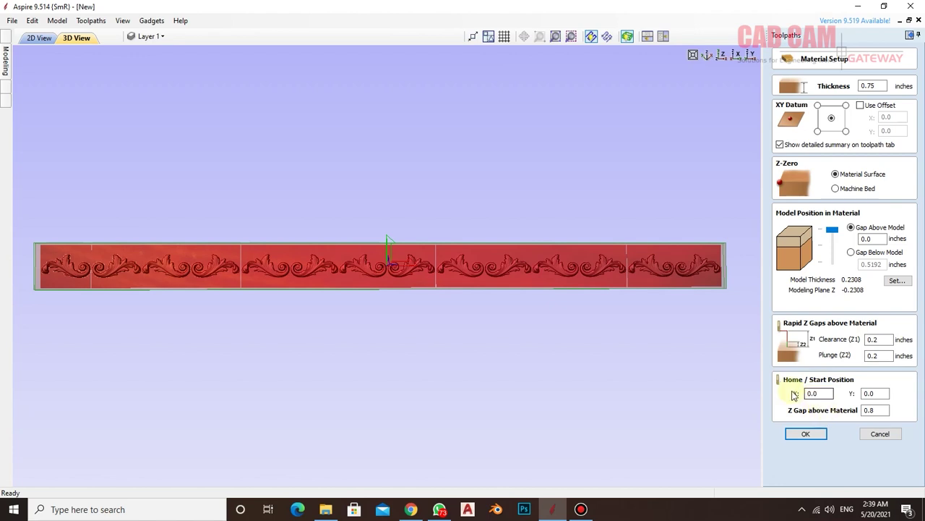
pyautogui.click(820, 434)
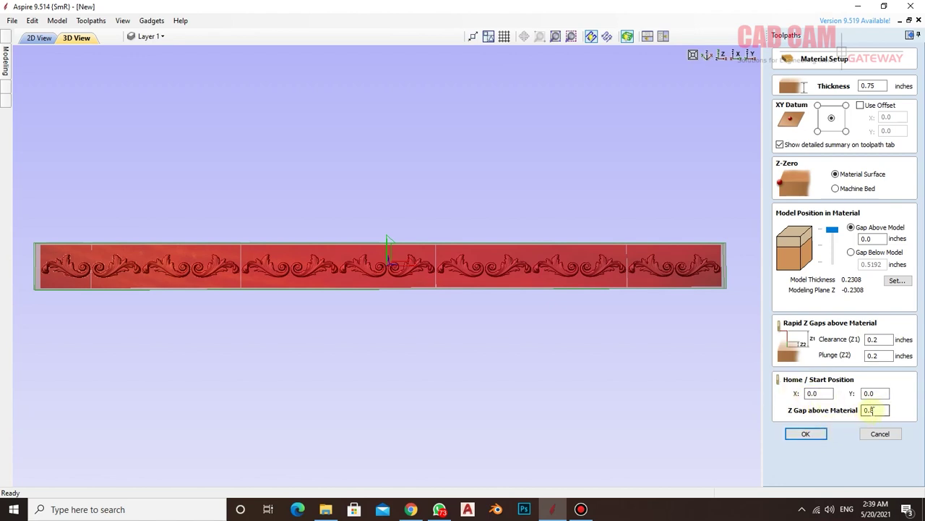
# Start a 3D roughing toolpath with the 0.25-inch end mill, limited to the Material Boundary
pyautogui.click(811, 434)
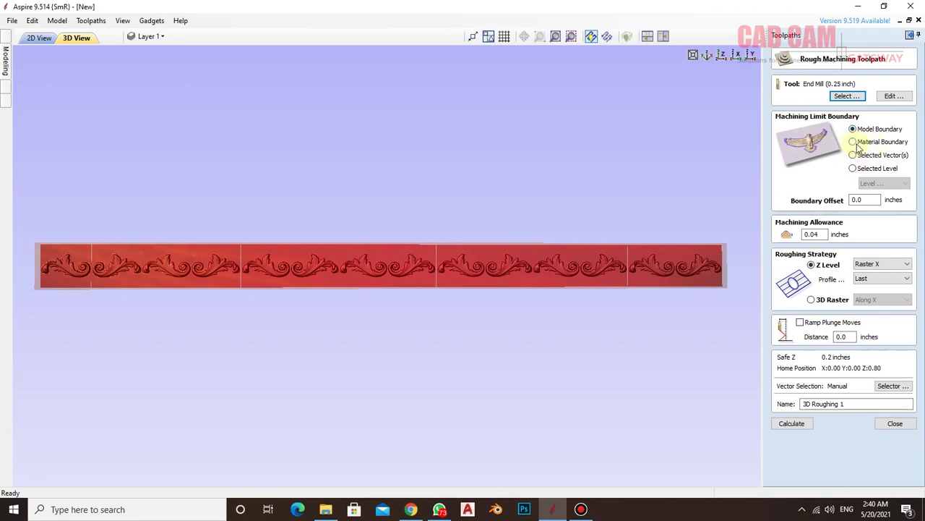
pyautogui.click(855, 143)
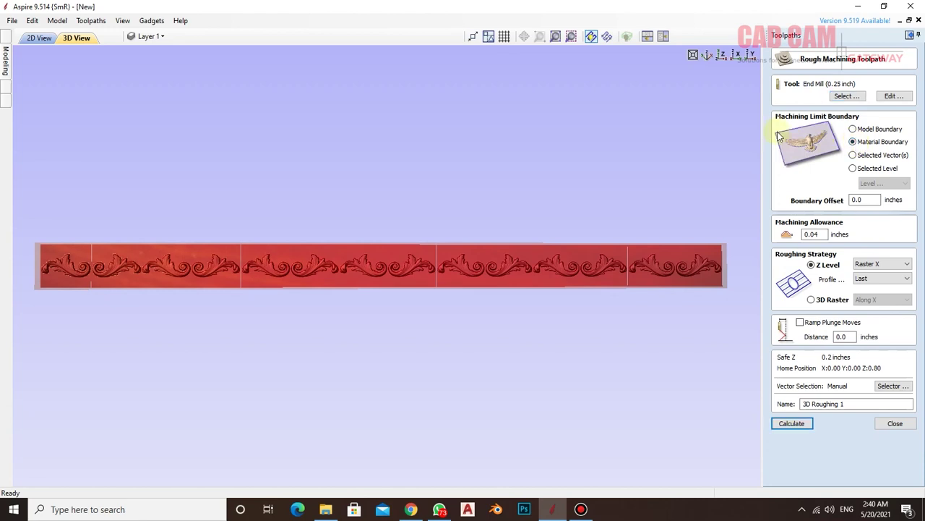
pyautogui.click(853, 129)
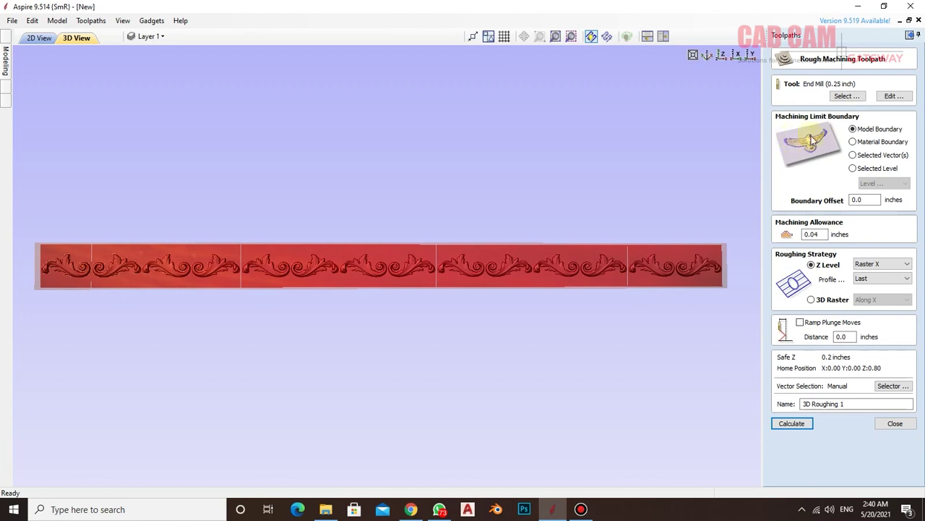
pyautogui.click(854, 141)
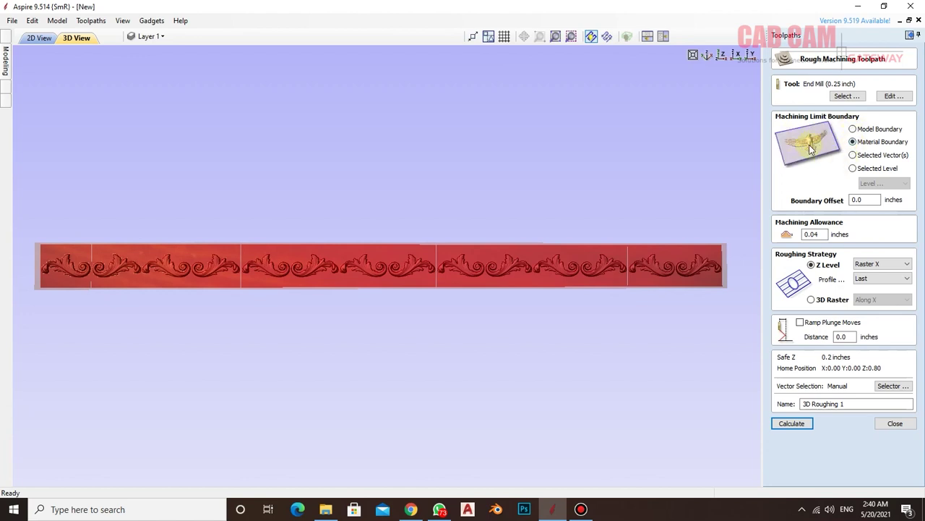
# Keep the Z Level roughing strategy, select the relief model, and calculate 3D Roughing 1
pyautogui.click(865, 200)
pyautogui.click(812, 300)
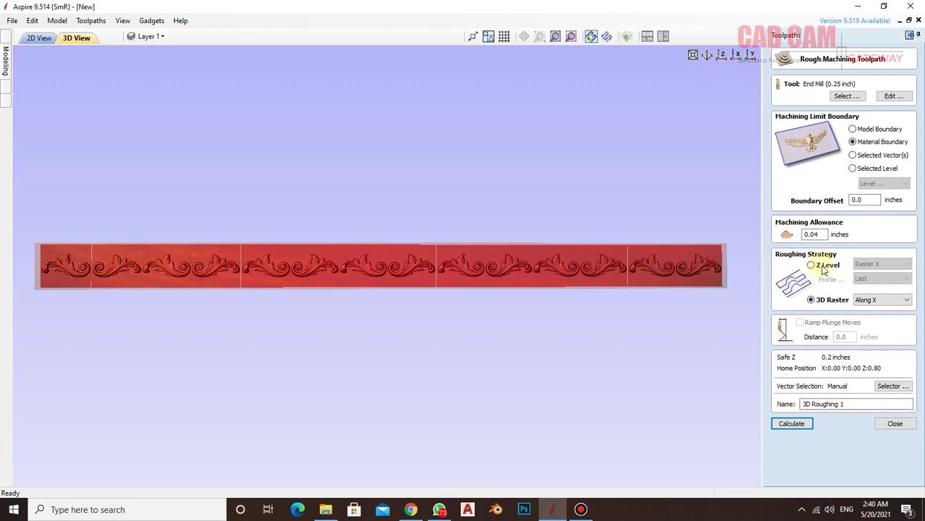
pyautogui.click(814, 265)
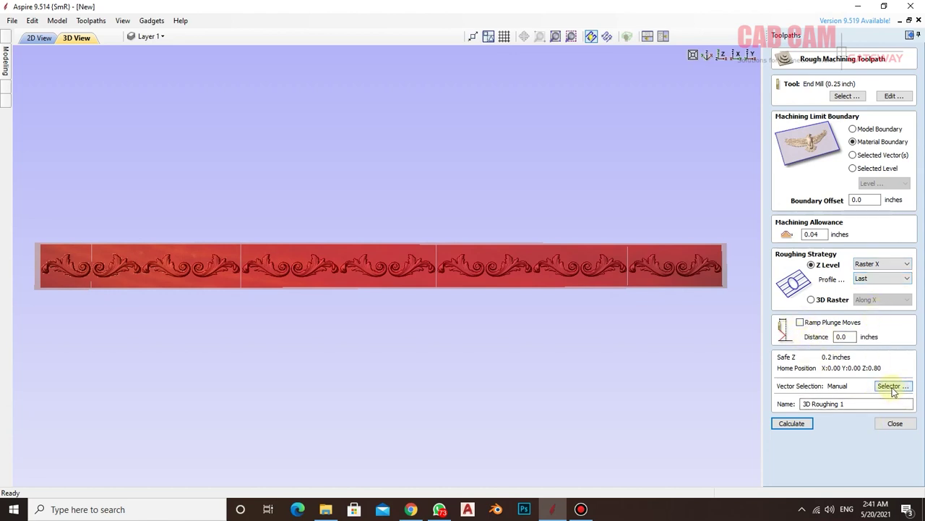
pyautogui.click(666, 271)
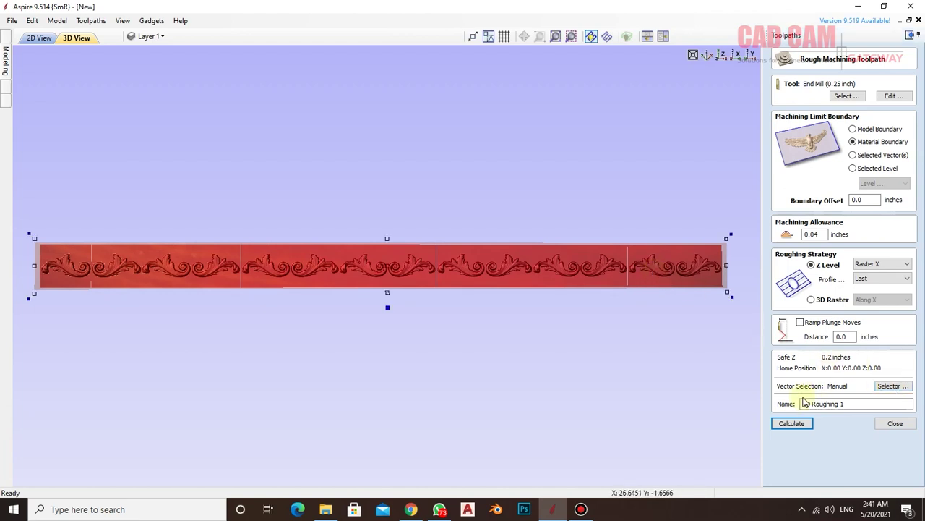
pyautogui.click(792, 423)
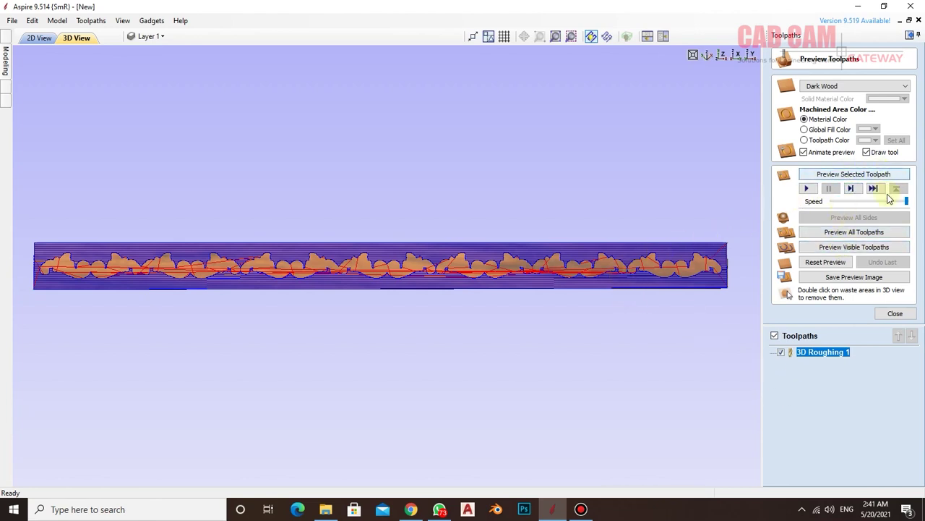
# Preview 3D Roughing 1 cutting the wood at slower speed, zoom in to inspect, then close the preview
pyautogui.moveTo(906, 201); pyautogui.dragTo(865, 201)
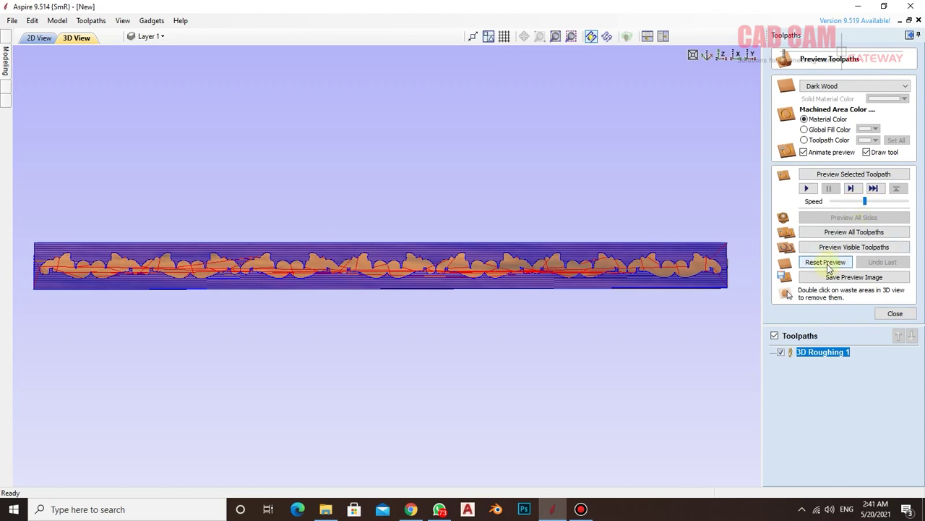
pyautogui.click(847, 232)
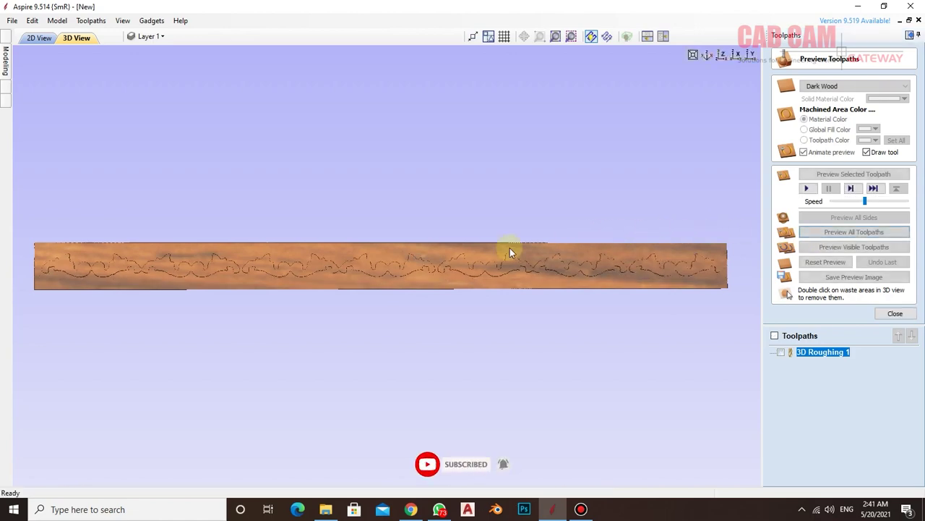
pyautogui.moveTo(463, 250)
pyautogui.mouseDown()
pyautogui.moveTo(463, 169)
pyautogui.moveTo(455, 238)
pyautogui.moveTo(423, 244)
pyautogui.moveTo(392, 361)
pyautogui.moveTo(366, 159)
pyautogui.moveTo(348, 261)
pyautogui.mouseUp()
pyautogui.scroll(3, 427, 262)
pyautogui.scroll(2, 429, 263)
pyautogui.scroll(2, 348, 260)
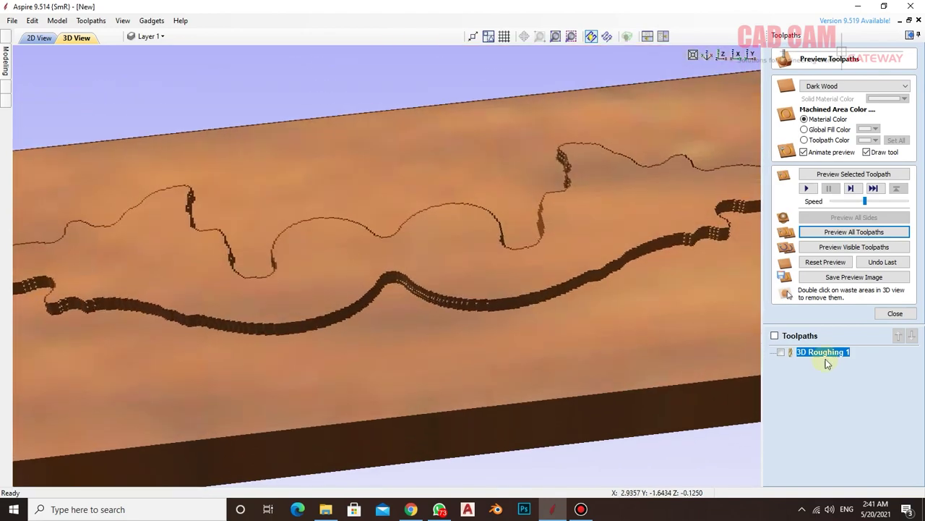
pyautogui.click(895, 313)
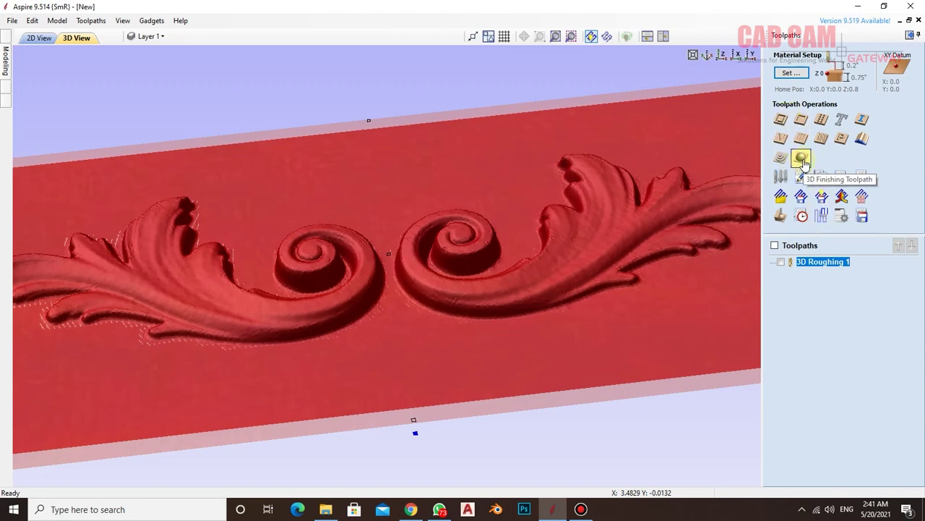
# Set up 3D Finish 1 with Material Boundary, Raster strategy, and a 0.125-inch ball nose at 0.0125 stepover, 12000 rpm
pyautogui.click(802, 158)
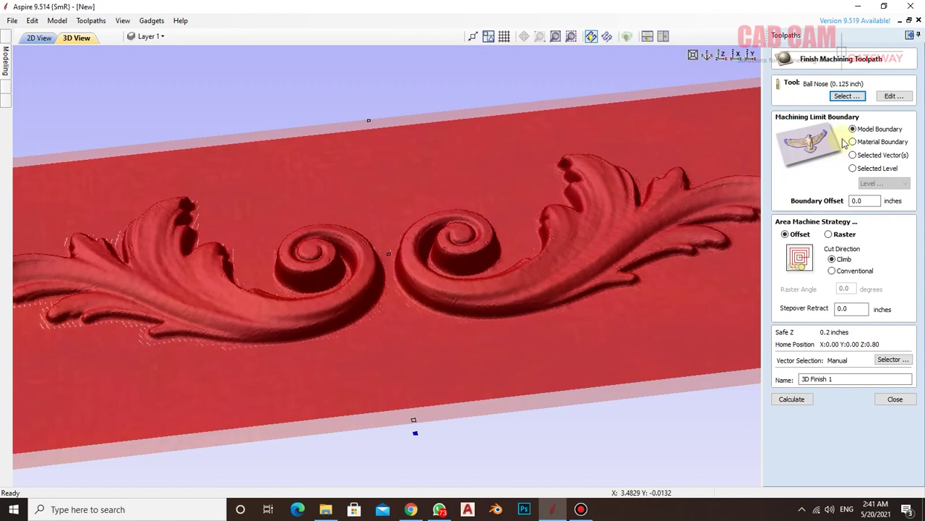
pyautogui.click(854, 143)
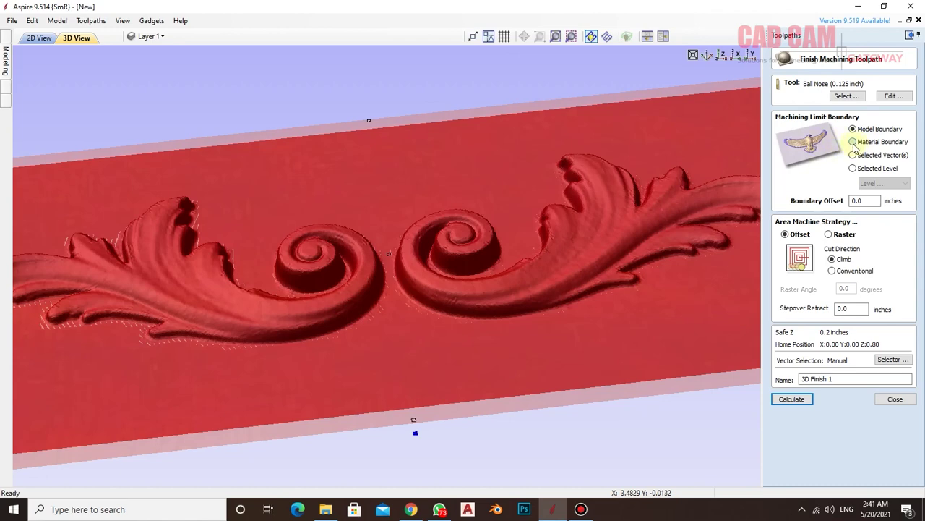
pyautogui.click(854, 143)
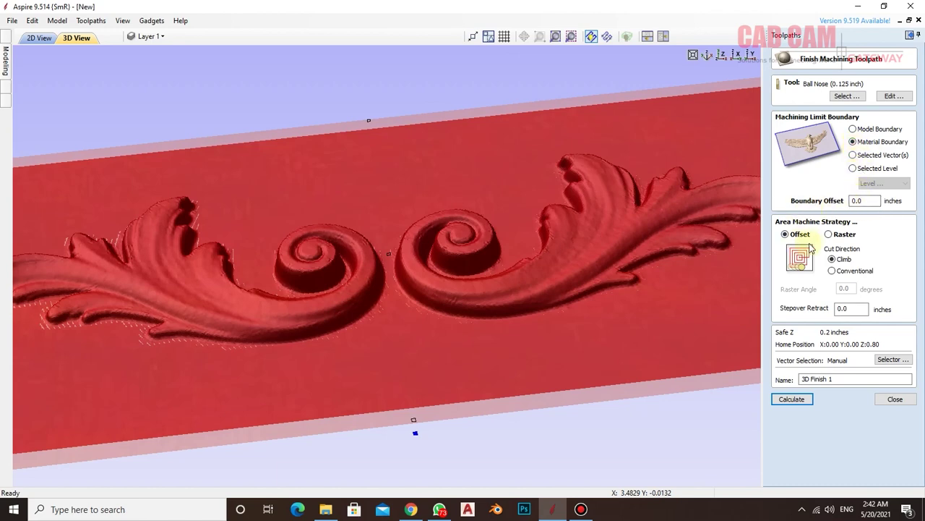
pyautogui.click(829, 234)
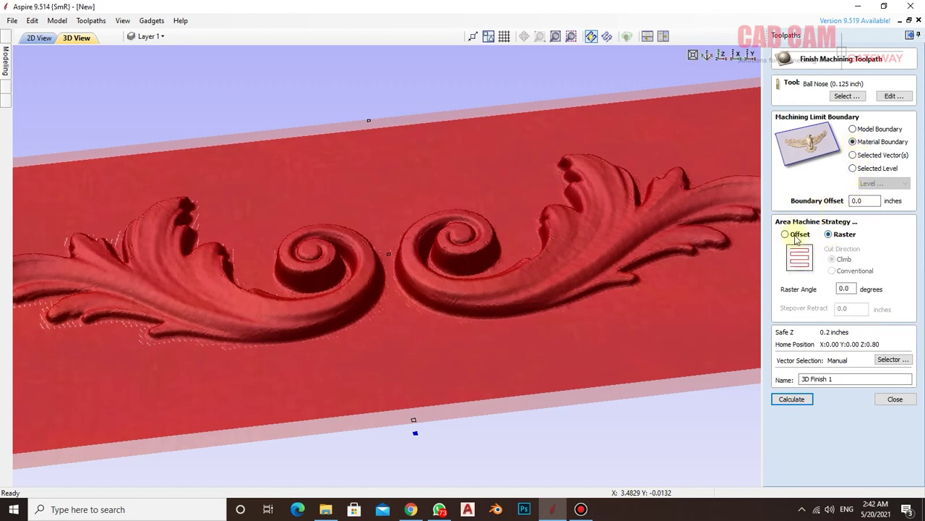
pyautogui.click(785, 235)
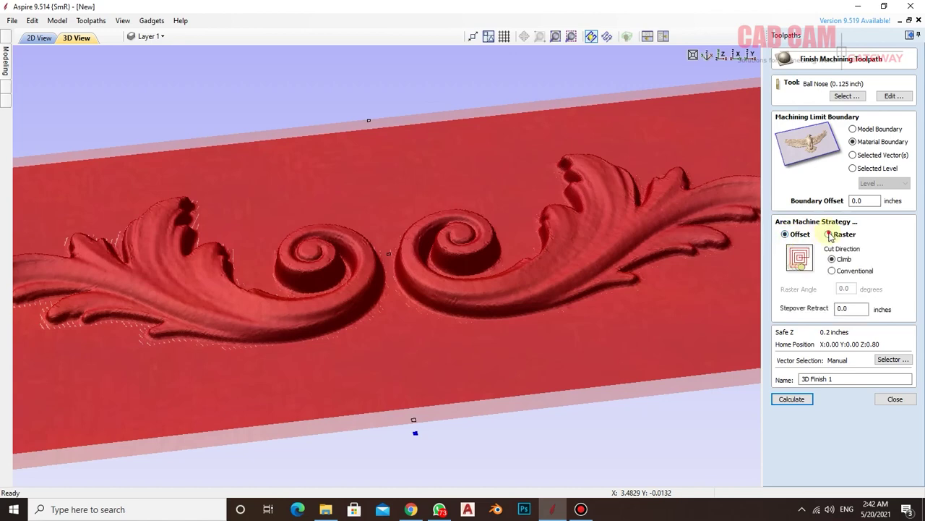
pyautogui.click(829, 234)
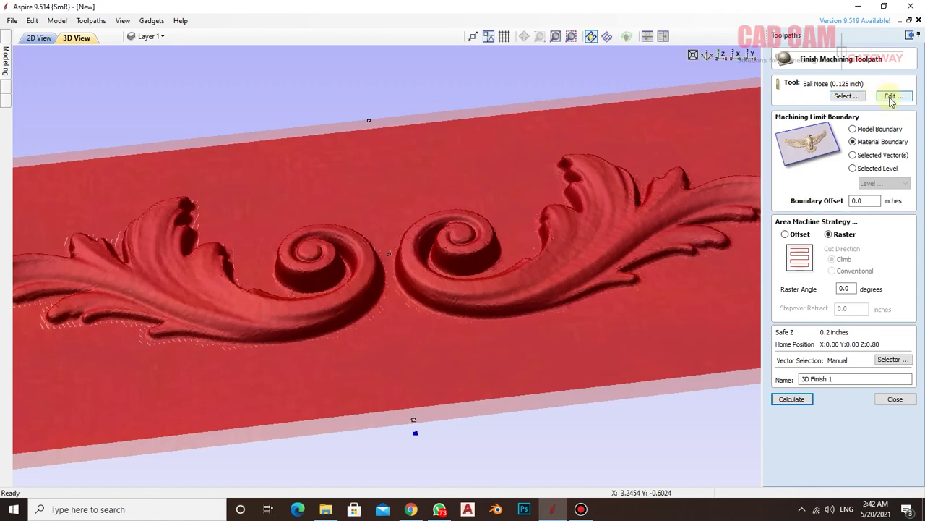
pyautogui.click(891, 99)
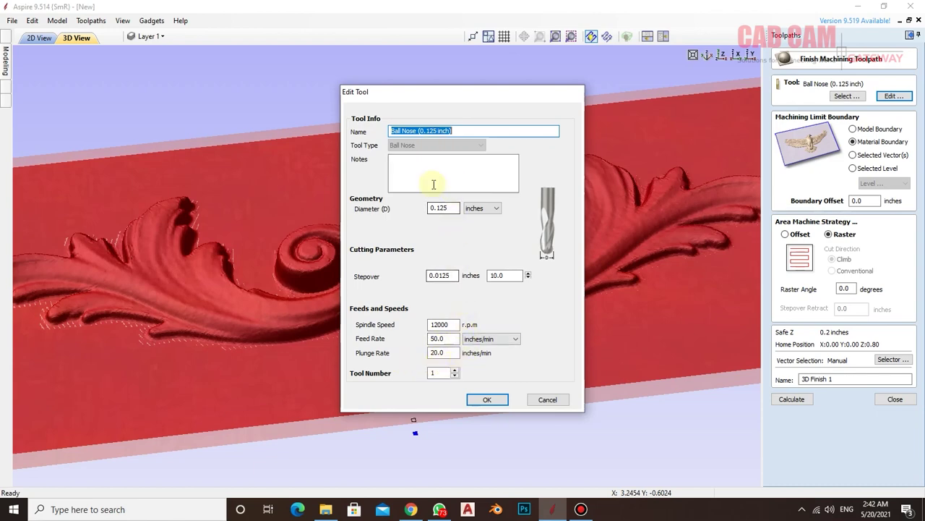
pyautogui.click(488, 399)
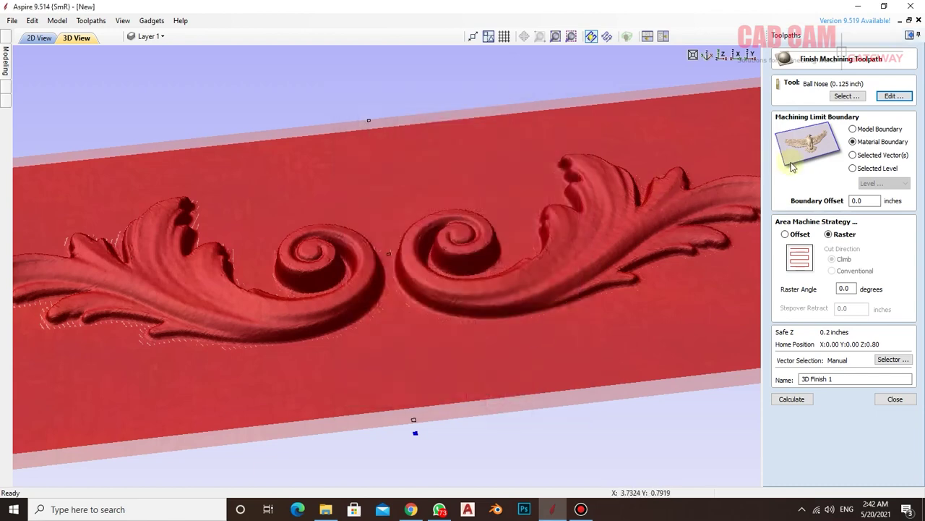
# Calculate 3D Finish 1, then zoom into the scroll junction to inspect its raster passes and back out
pyautogui.click(792, 400)
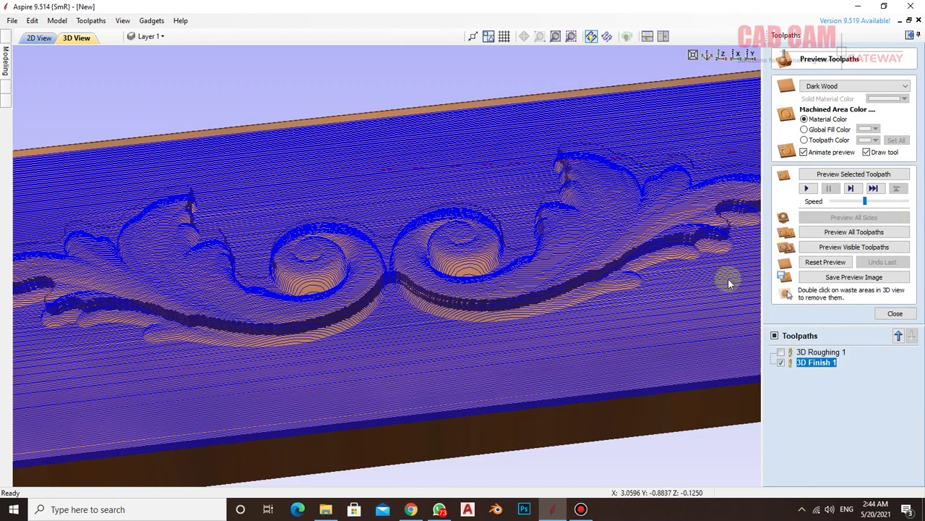
pyautogui.scroll(5, 339, 289)
pyautogui.scroll(2, 409, 300)
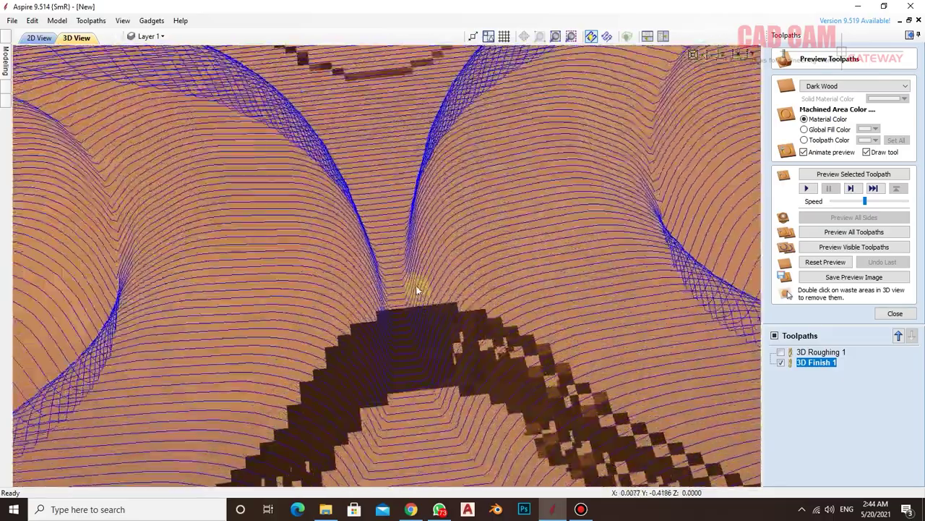
pyautogui.scroll(-2, 407, 219)
pyautogui.scroll(-1, 406, 219)
pyautogui.scroll(-2, 345, 252)
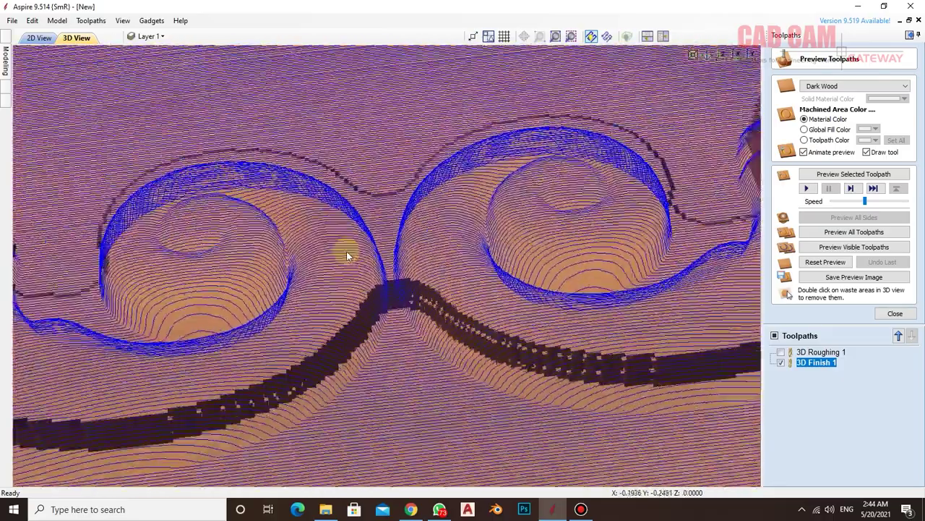
pyautogui.scroll(-2, 386, 248)
pyautogui.scroll(-2, 388, 252)
pyautogui.scroll(-1, 389, 261)
pyautogui.scroll(-2, 390, 258)
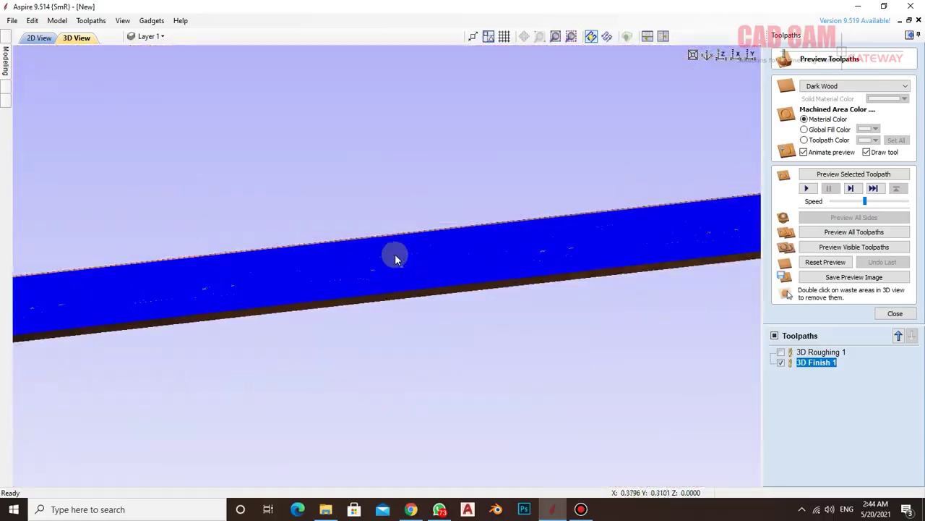
pyautogui.scroll(-2, 393, 256)
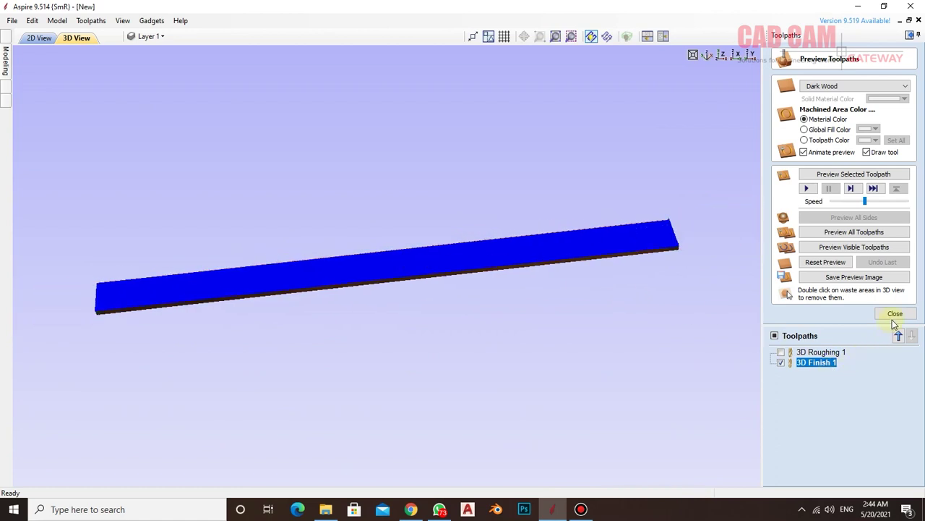
# Reset and replay roughing plus finishing at faster speed, then rotate and zoom over the carved board
pyautogui.click(826, 265)
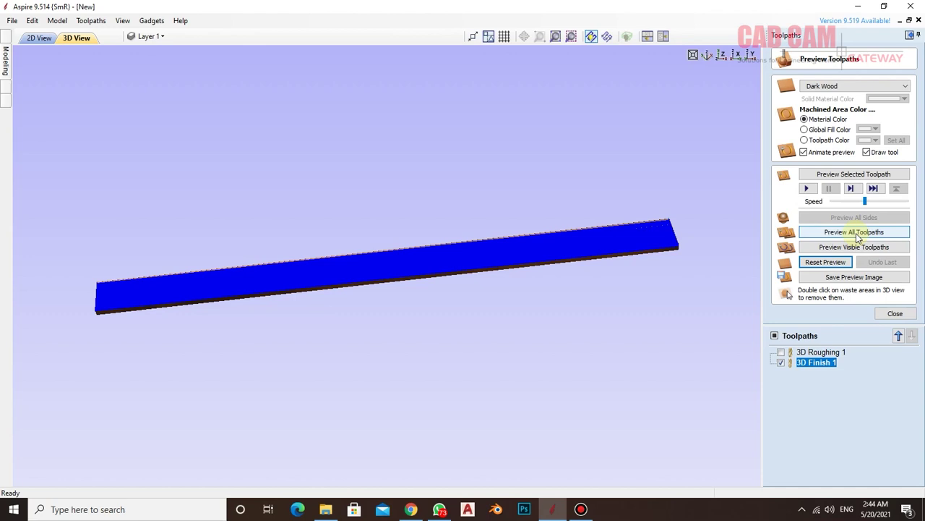
pyautogui.click(856, 233)
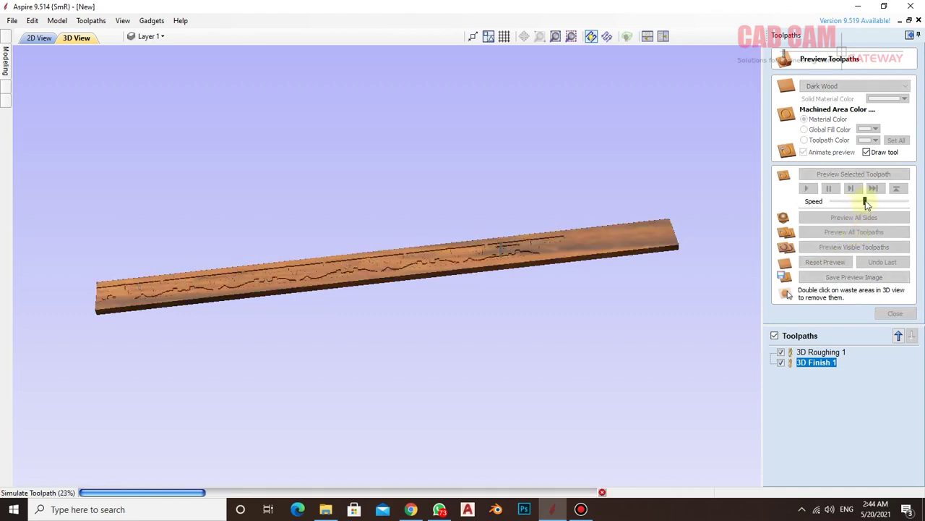
pyautogui.moveTo(866, 202); pyautogui.dragTo(889, 202)
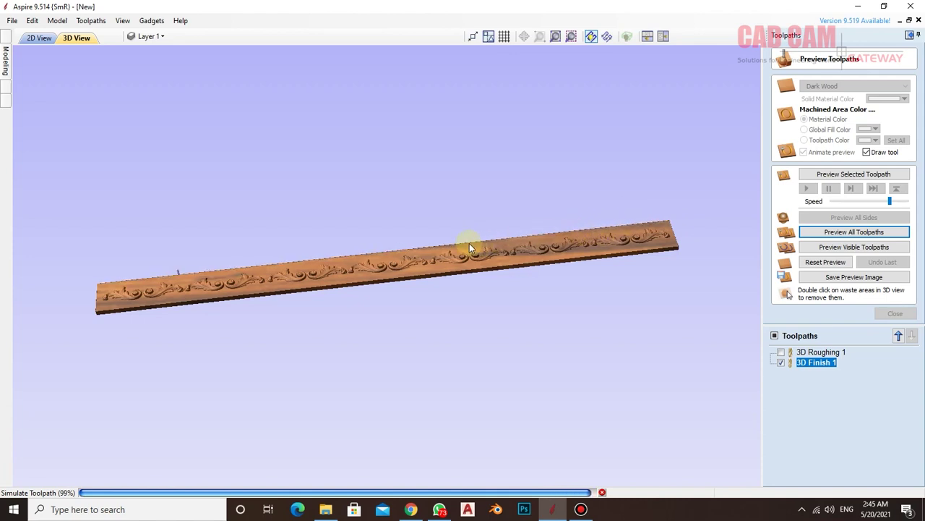
pyautogui.moveTo(644, 248); pyautogui.dragTo(628, 280)
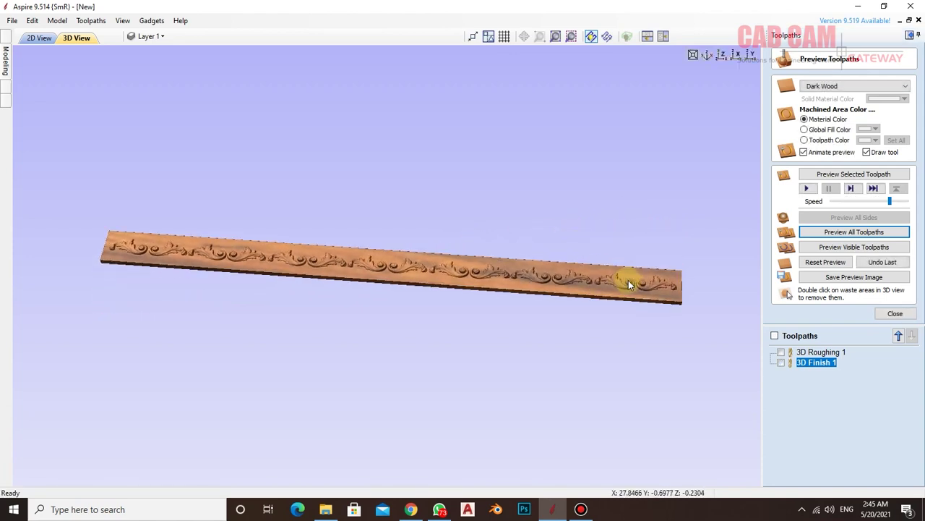
pyautogui.scroll(2, 628, 280)
pyautogui.scroll(2, 629, 279)
pyautogui.scroll(2, 634, 283)
pyautogui.moveTo(533, 283)
pyautogui.mouseDown()
pyautogui.moveTo(513, 347)
pyautogui.moveTo(525, 384)
pyautogui.moveTo(488, 355)
pyautogui.moveTo(481, 268)
pyautogui.moveTo(576, 212)
pyautogui.moveTo(531, 224)
pyautogui.moveTo(501, 293)
pyautogui.moveTo(580, 303)
pyautogui.moveTo(492, 260)
pyautogui.moveTo(259, 422)
pyautogui.moveTo(575, 282)
pyautogui.moveTo(277, 215)
pyautogui.moveTo(237, 190)
pyautogui.moveTo(326, 234)
pyautogui.moveTo(318, 290)
pyautogui.moveTo(241, 227)
pyautogui.moveTo(403, 397)
pyautogui.moveTo(504, 394)
pyautogui.moveTo(579, 376)
pyautogui.moveTo(490, 248)
pyautogui.moveTo(775, 312)
pyautogui.mouseUp()
pyautogui.scroll(-3, 398, 248)
pyautogui.scroll(-2, 380, 267)
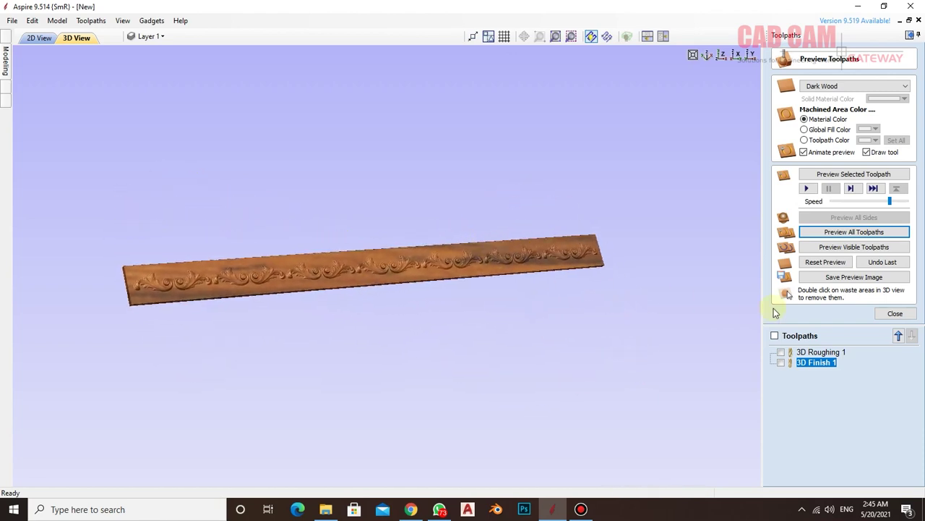
# Close the toolpath preview, then zoom in on the red acanthus scroll relief and back out
pyautogui.click(895, 313)
pyautogui.scroll(-3, 412, 271)
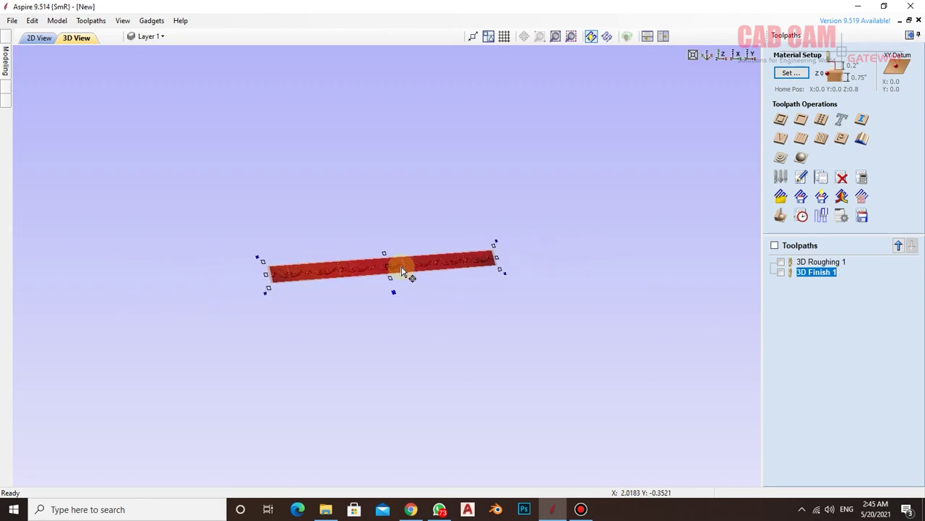
pyautogui.scroll(2, 403, 271)
pyautogui.scroll(2, 393, 264)
pyautogui.scroll(2, 407, 267)
pyautogui.scroll(3, 423, 262)
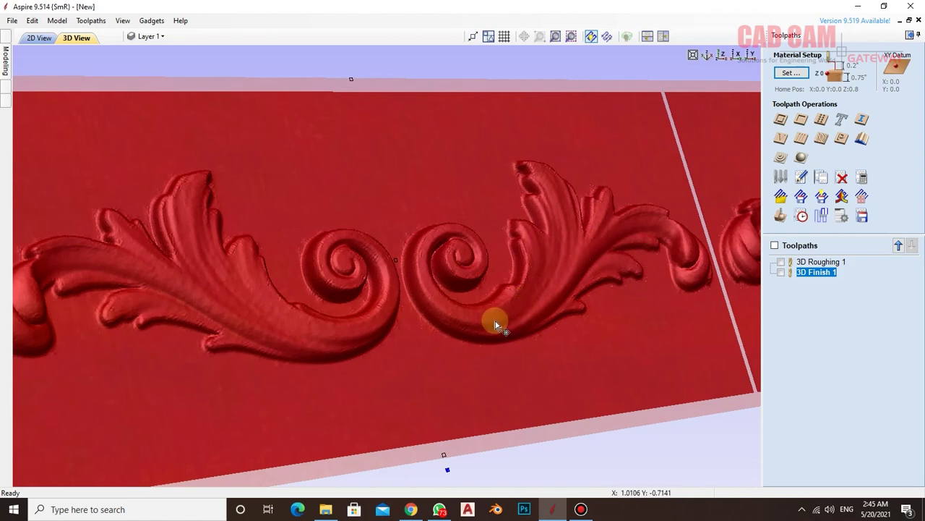
pyautogui.scroll(-2, 481, 324)
pyautogui.scroll(-3, 477, 325)
pyautogui.scroll(-1, 483, 318)
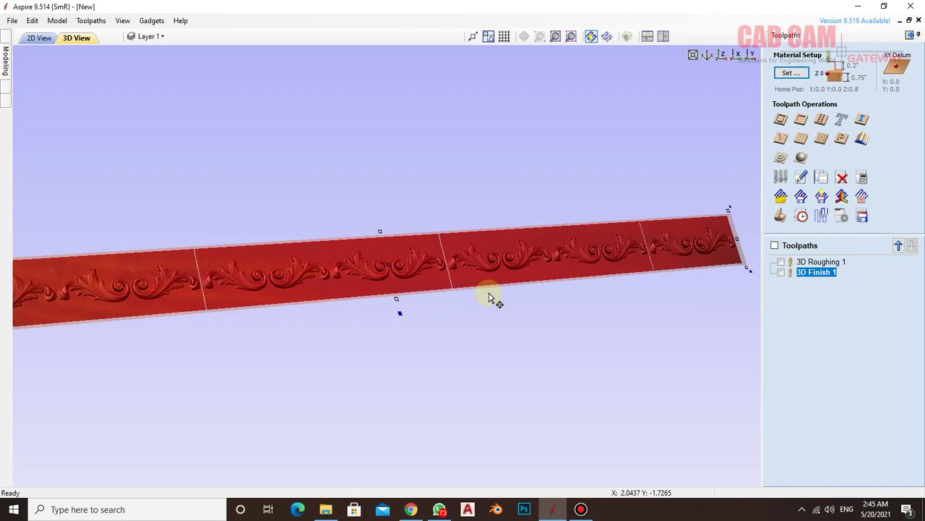
# In Chrome's Google Images results, open the ornate bed relief result in a new tab
pyautogui.click(411, 509)
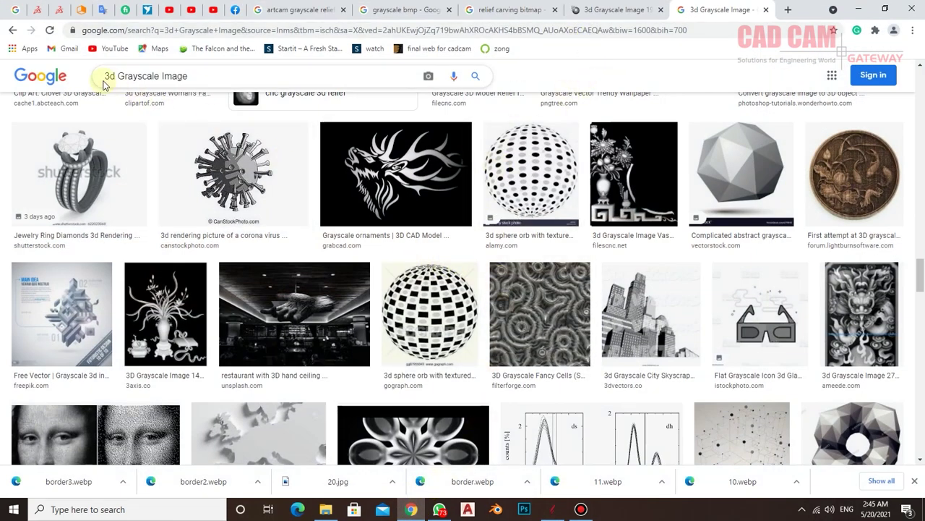
pyautogui.scroll(-3, 466, 267)
pyautogui.scroll(-2, 470, 273)
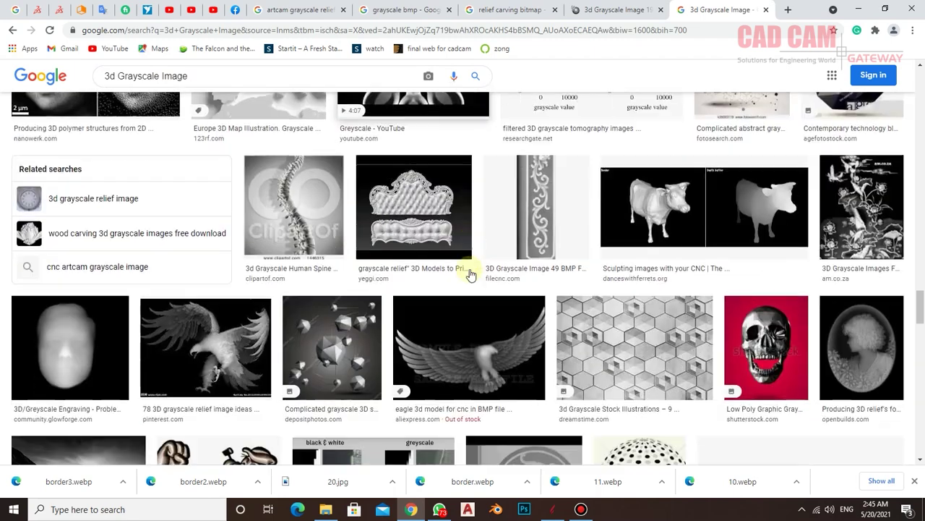
pyautogui.scroll(-1, 470, 275)
pyautogui.scroll(-1, 470, 275)
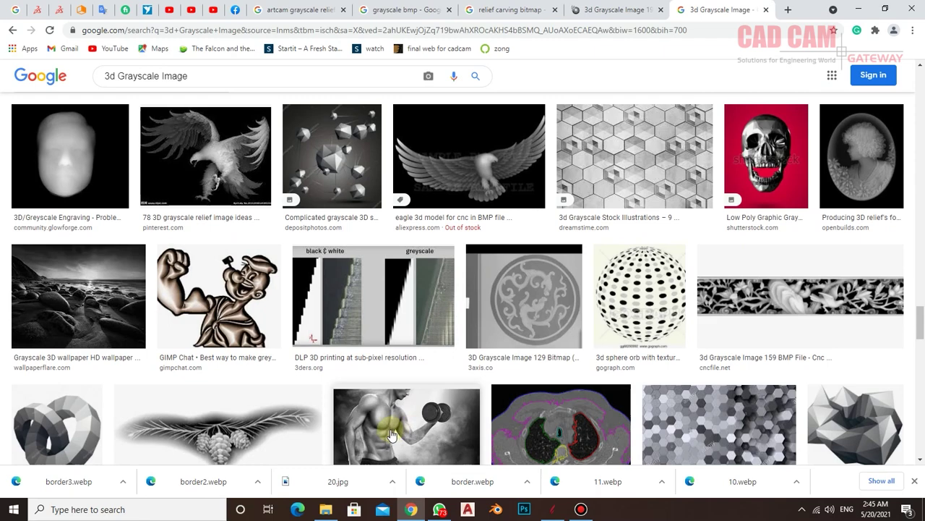
pyautogui.scroll(-2, 401, 412)
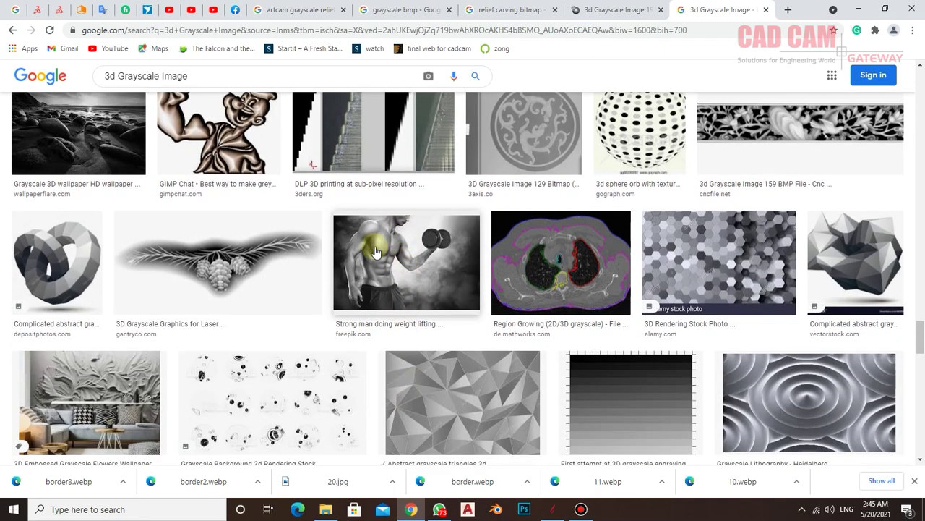
pyautogui.scroll(3, 388, 284)
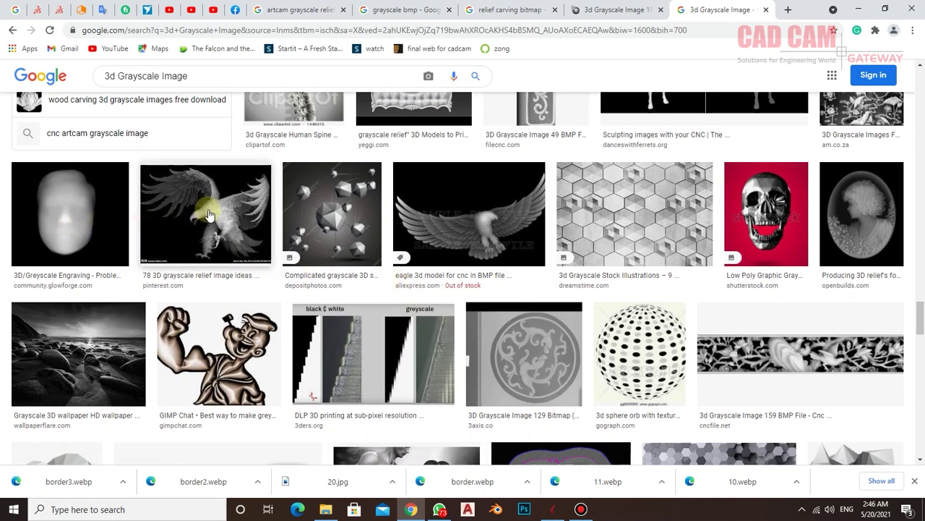
pyautogui.scroll(3, 470, 232)
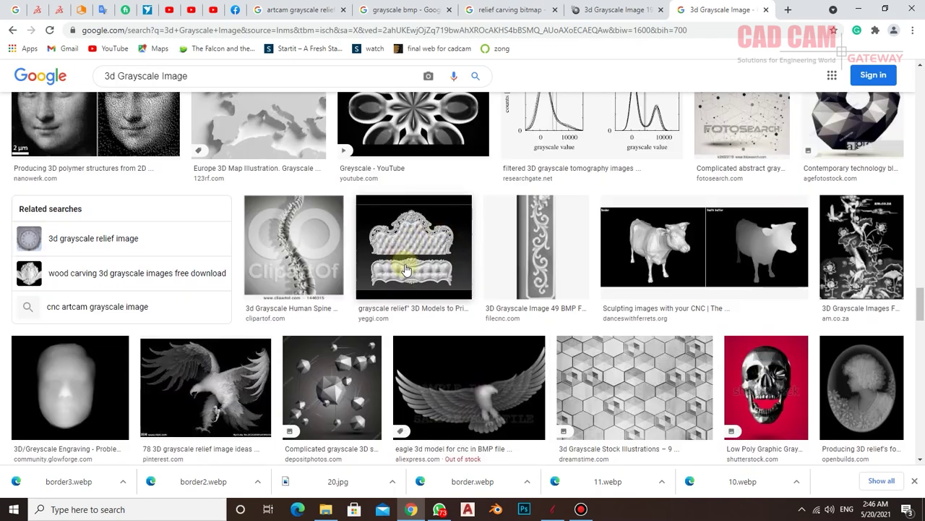
pyautogui.scroll(1, 417, 273)
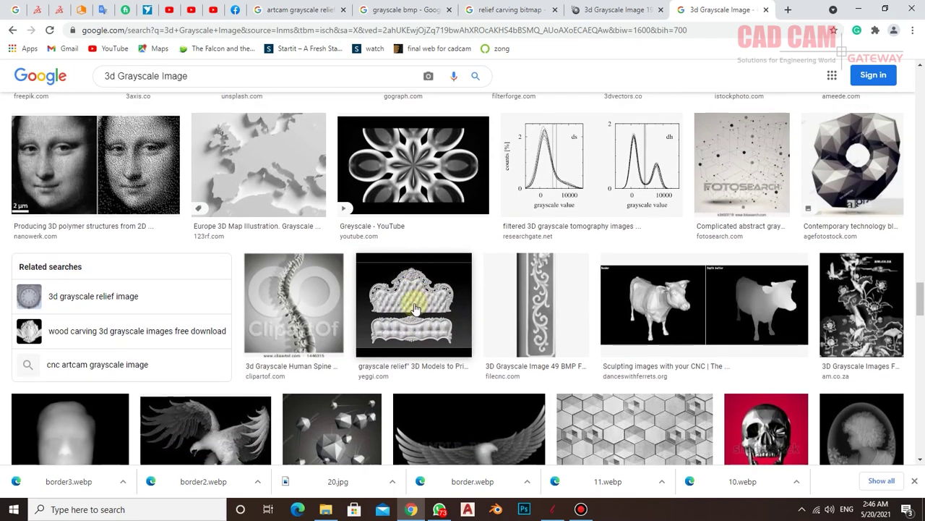
pyautogui.rightClick(416, 309)
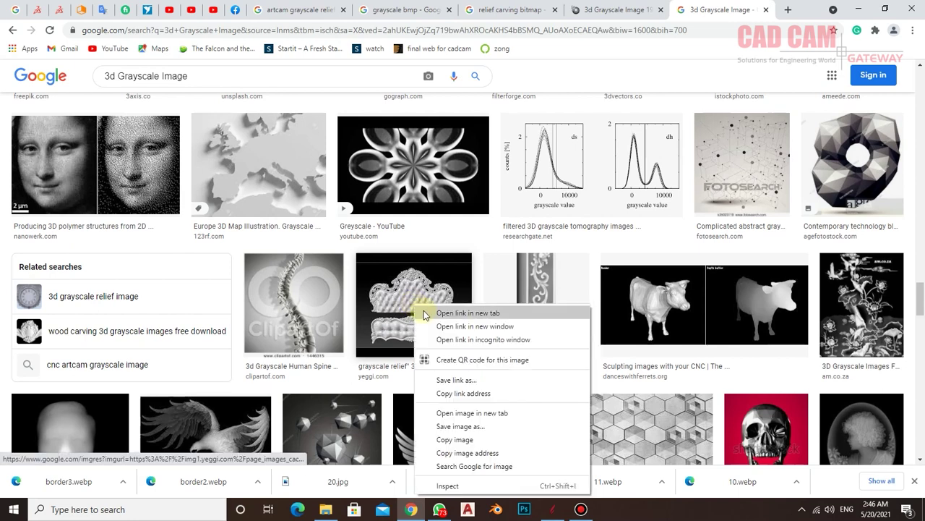
pyautogui.click(433, 316)
# Save the grayscale vase-and-bamboo relief image from the 3axis.co page into the Gray folder
pyautogui.click(554, 10)
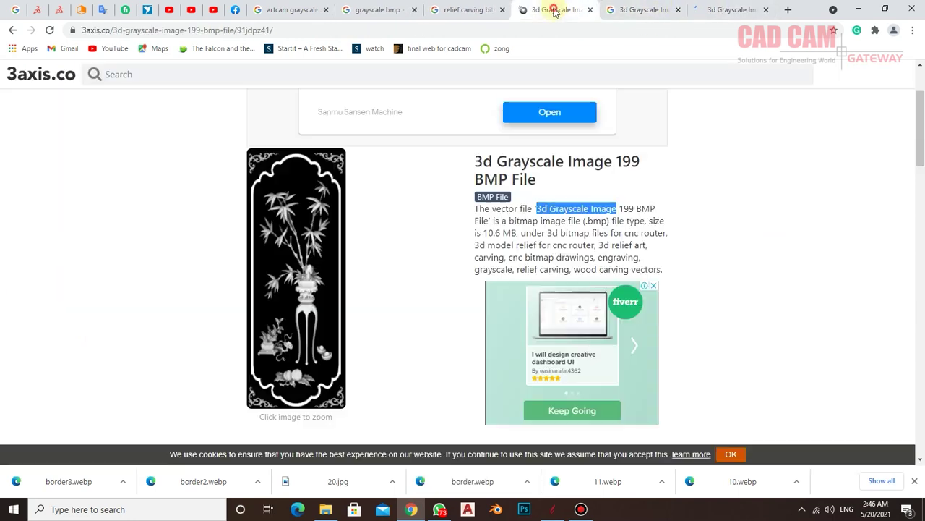
pyautogui.rightClick(307, 266)
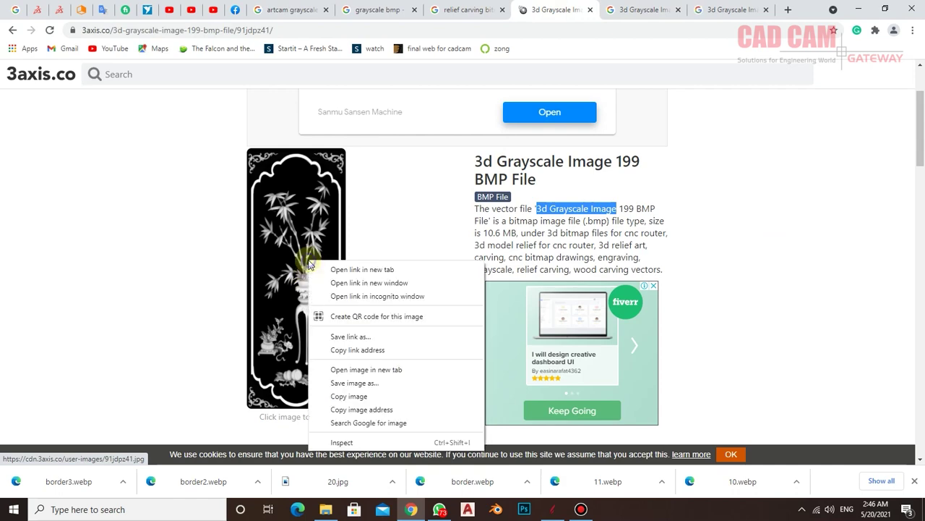
pyautogui.click(348, 381)
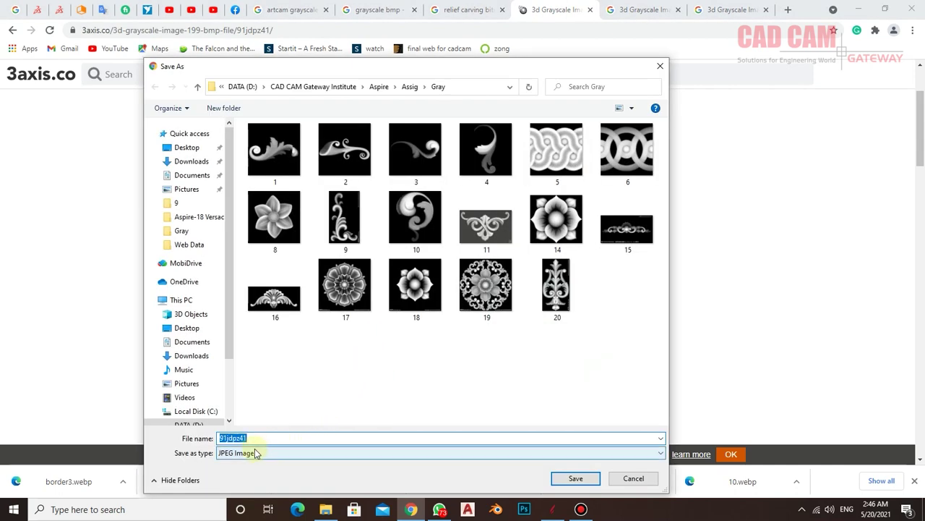
pyautogui.click(571, 478)
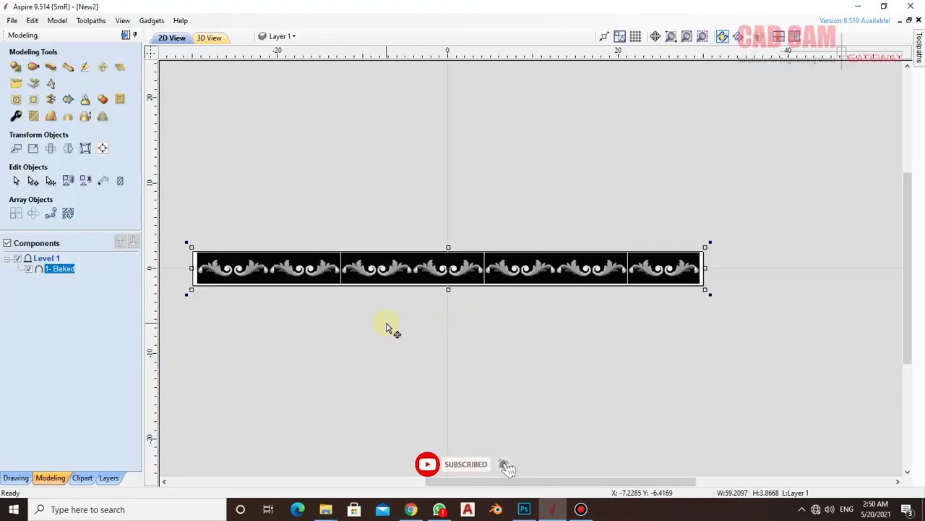